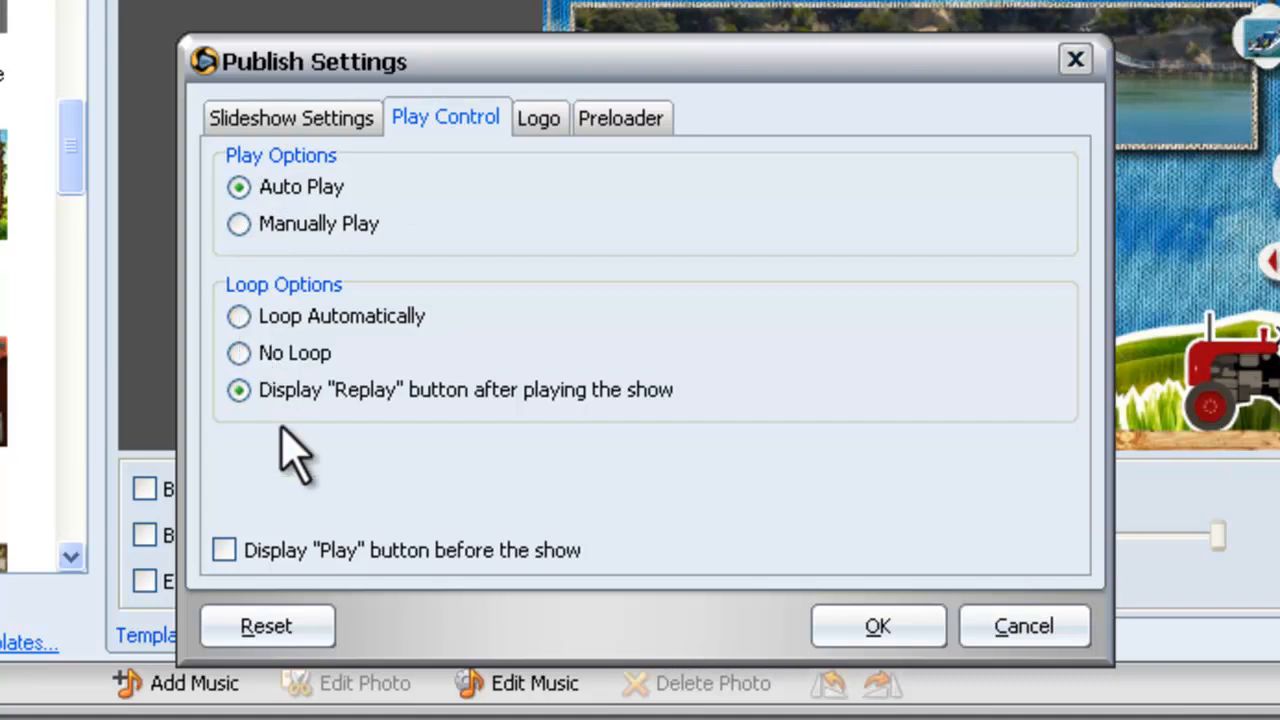
- Set the preloader style to professional in the publish settings and apply it
click(545, 122)
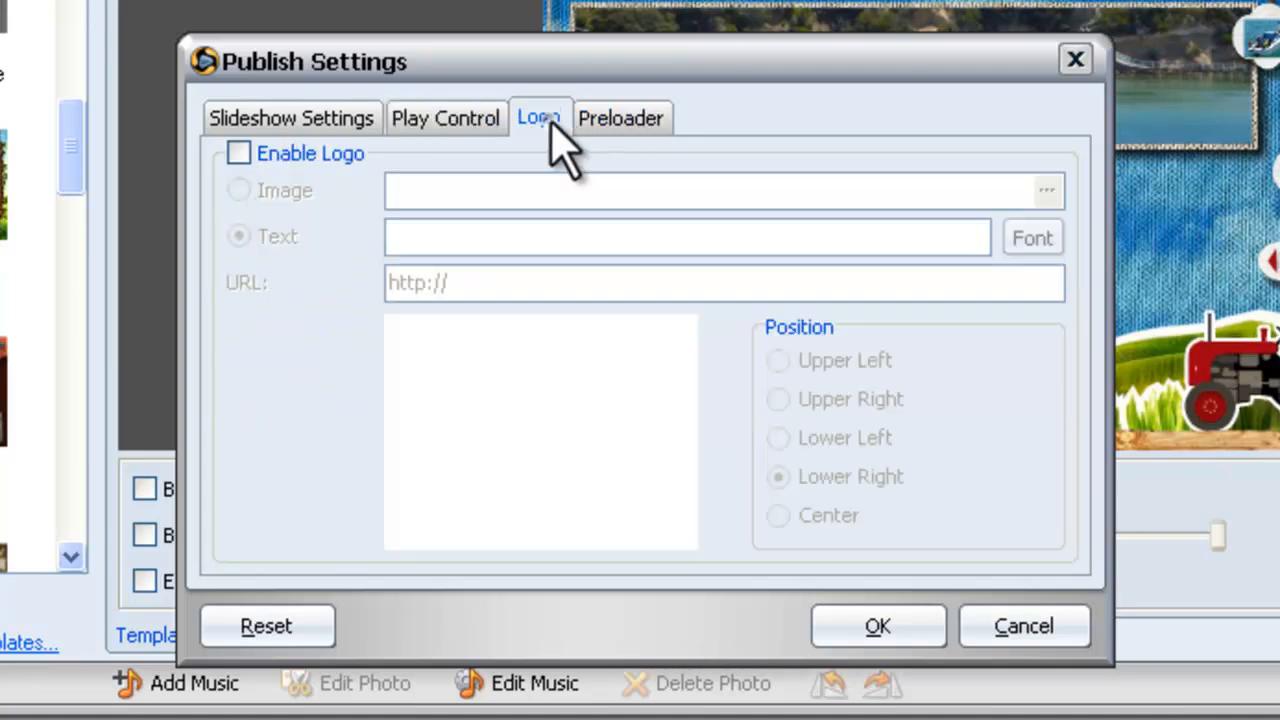
click(606, 128)
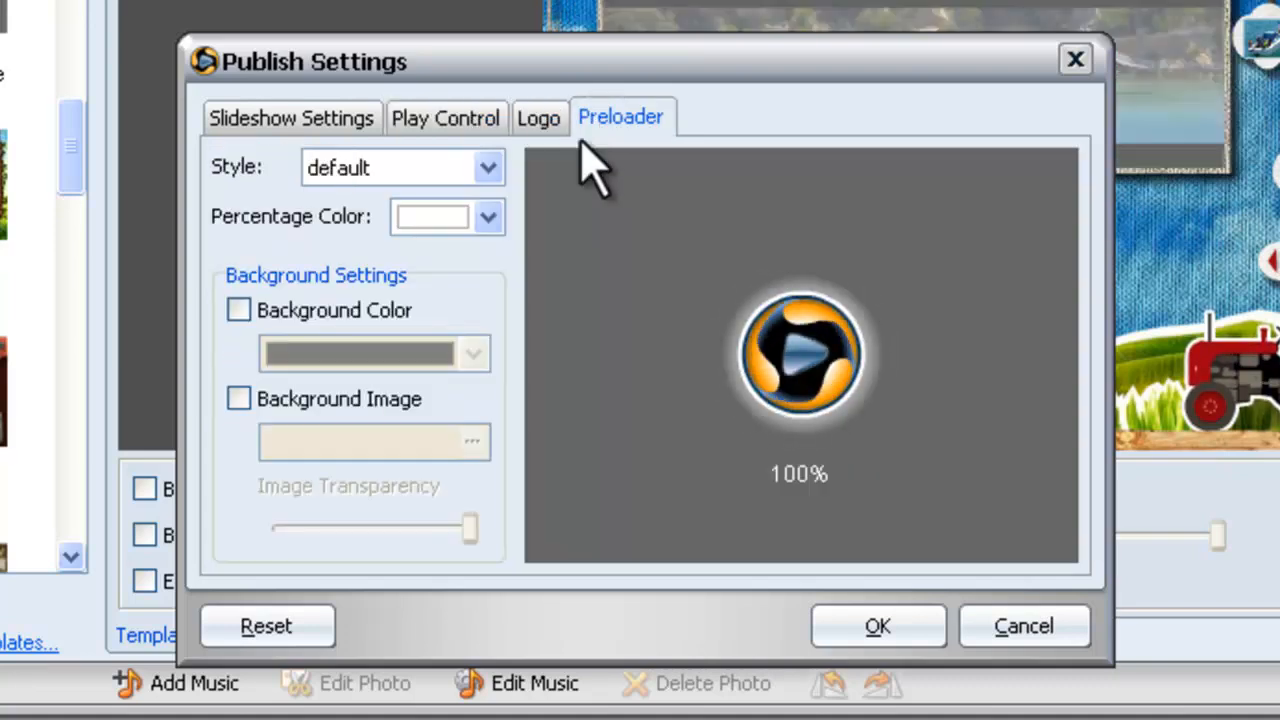
click(487, 168)
click(355, 250)
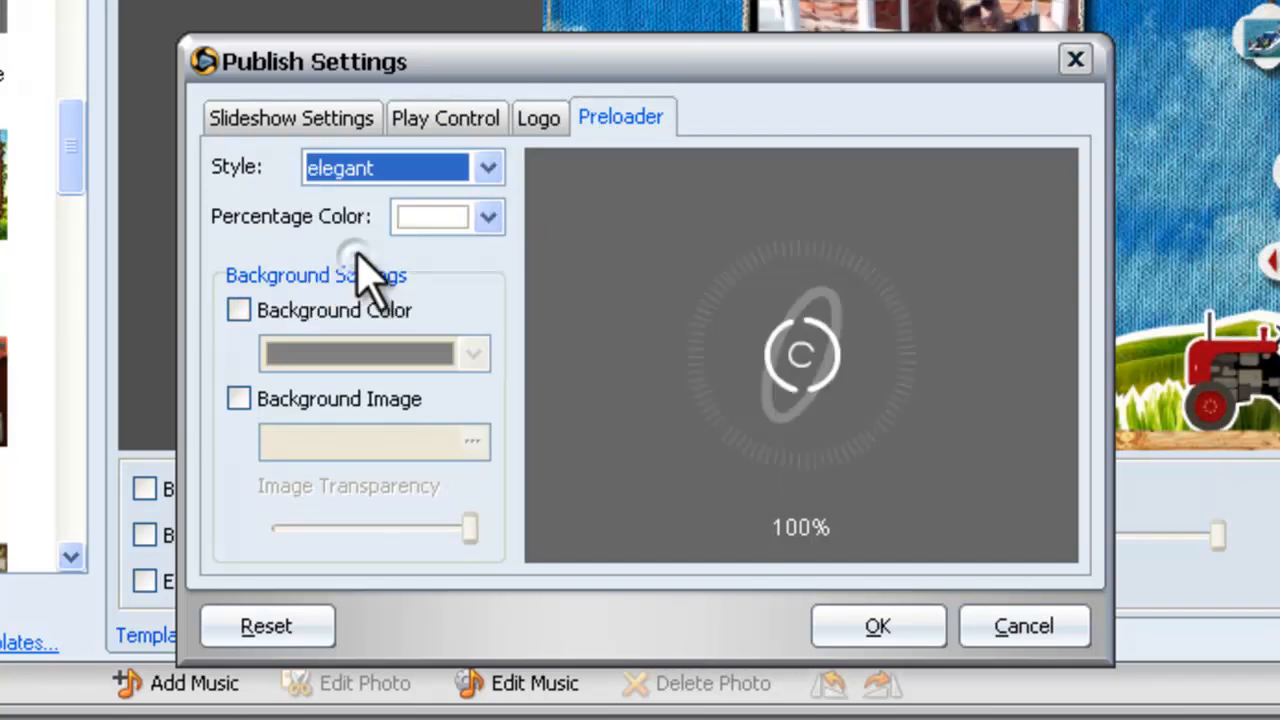
click(487, 168)
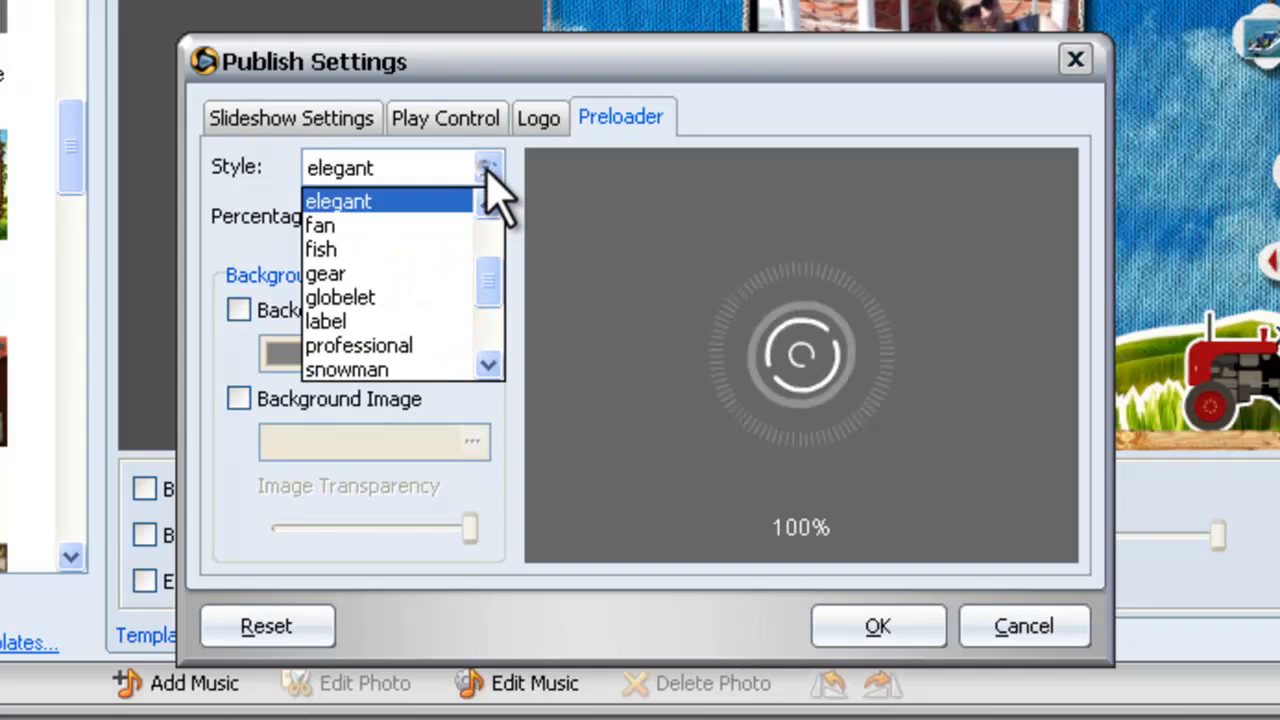
click(400, 345)
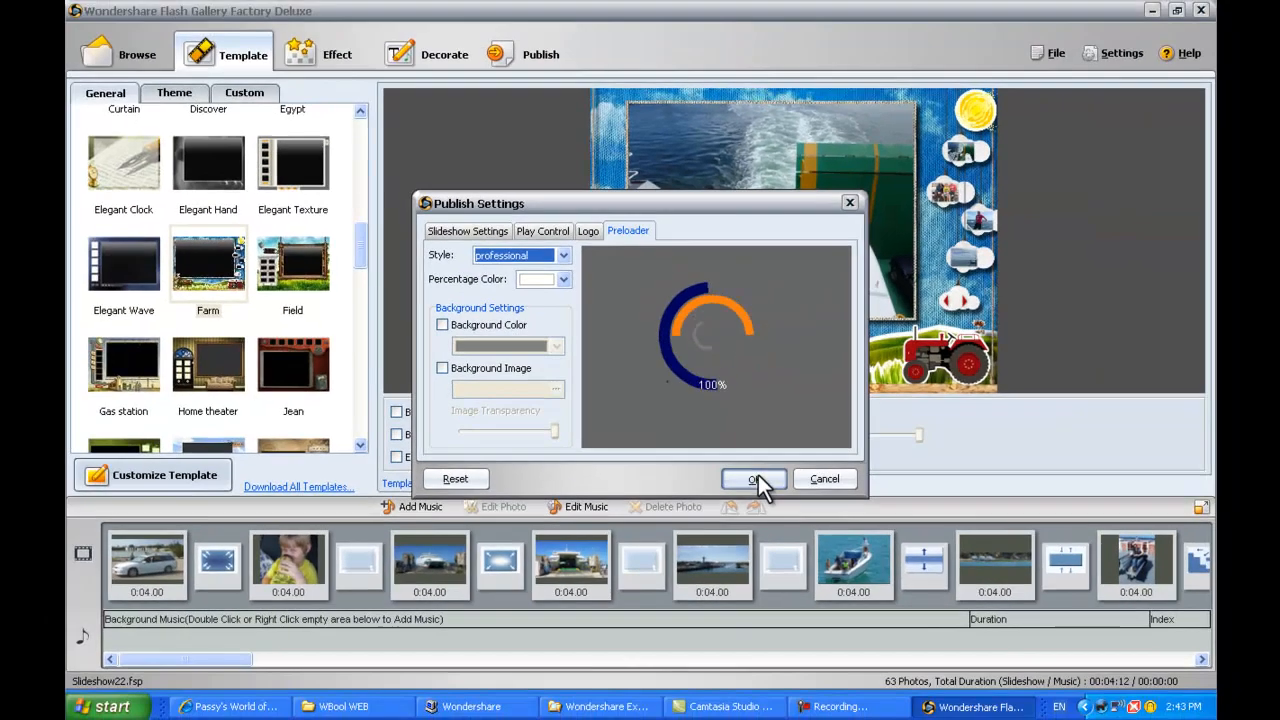
click(866, 617)
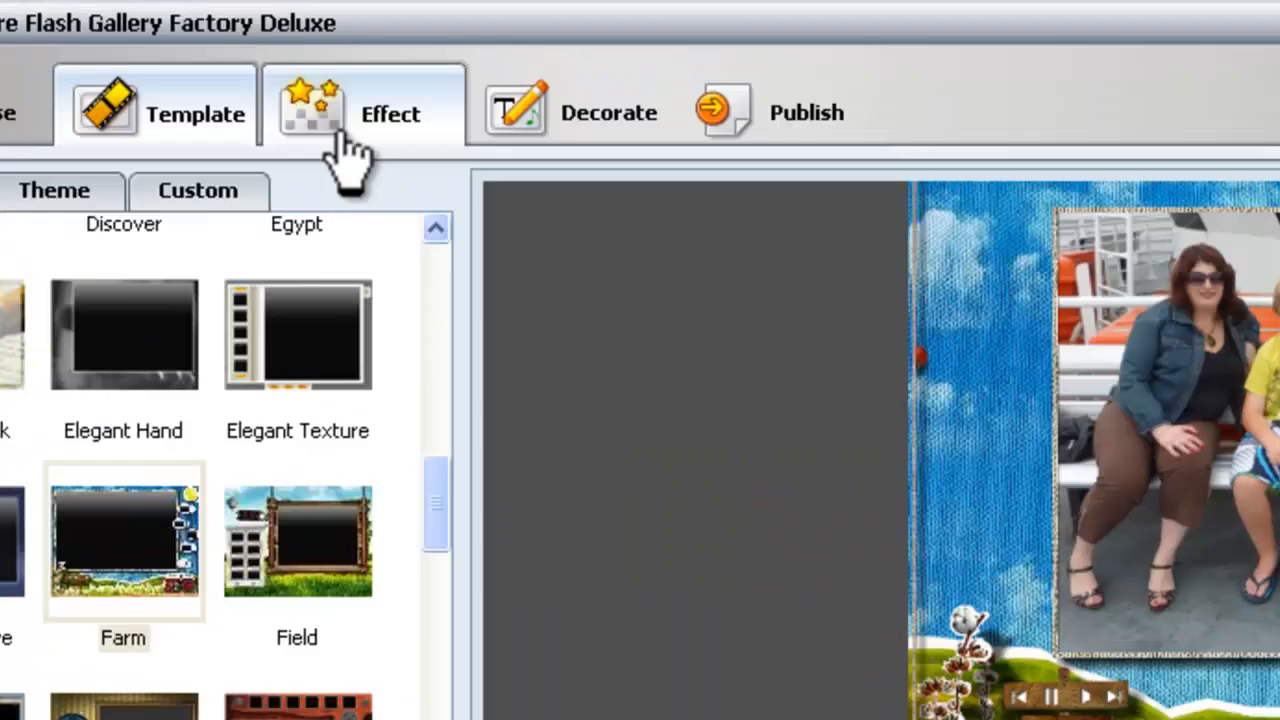
- Replace the transition between the first and second photos with the cross-fade effect from the Fade and Dissolve group
click(315, 58)
scroll(356, 236, down, 3)
drag(360, 227, 351, 190)
click(215, 259)
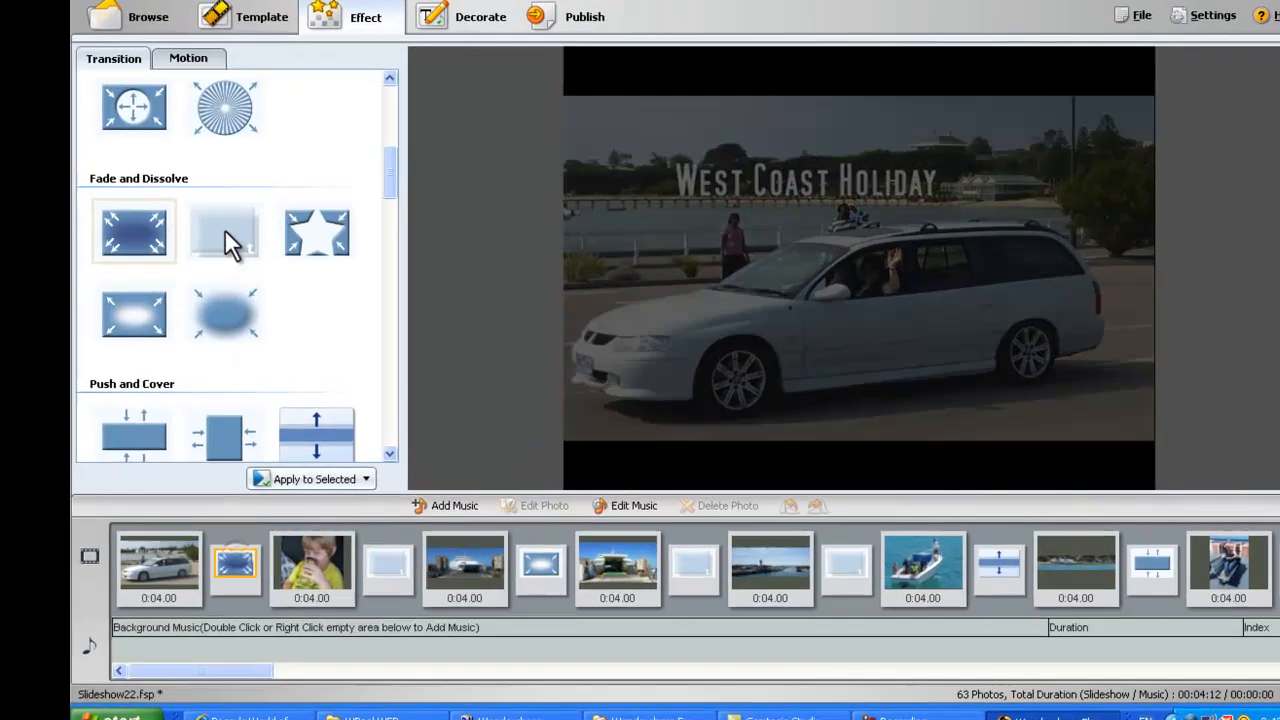
drag(212, 265, 216, 558)
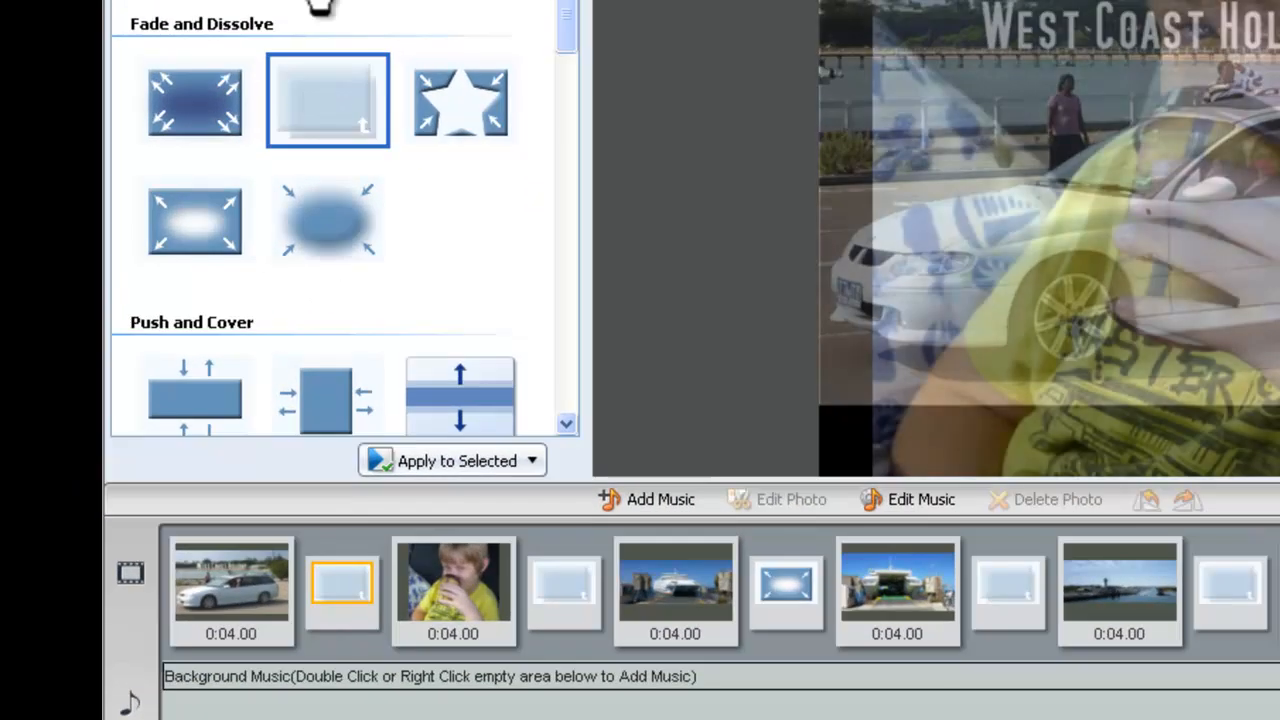
- Apply the same cross-fade transition between the third and fourth photos and between the sixth and seventh photos
click(793, 580)
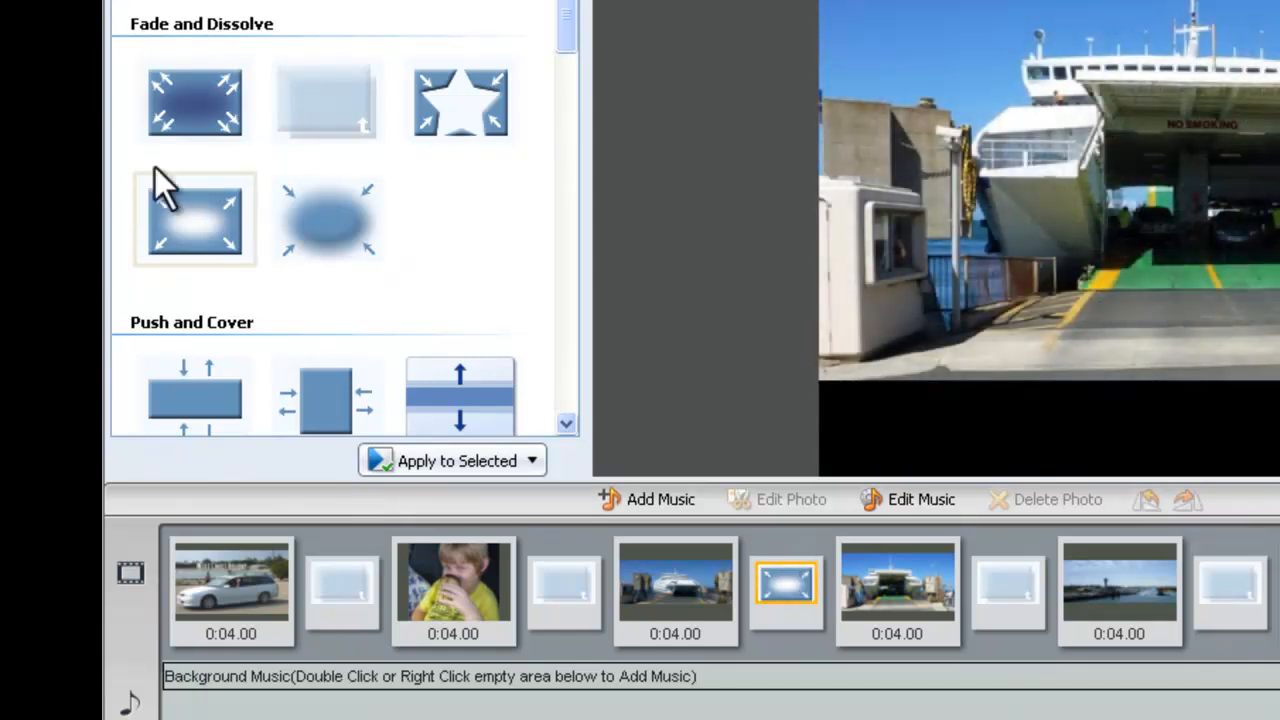
double_click(306, 100)
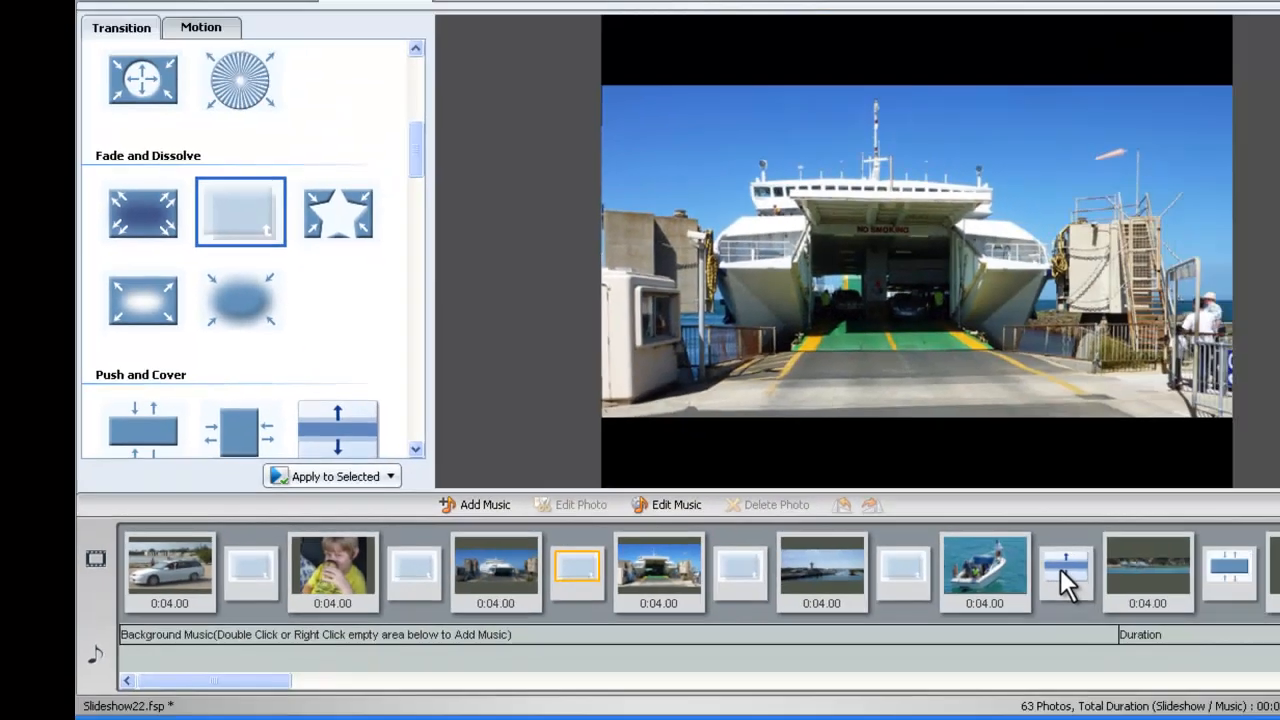
click(1062, 568)
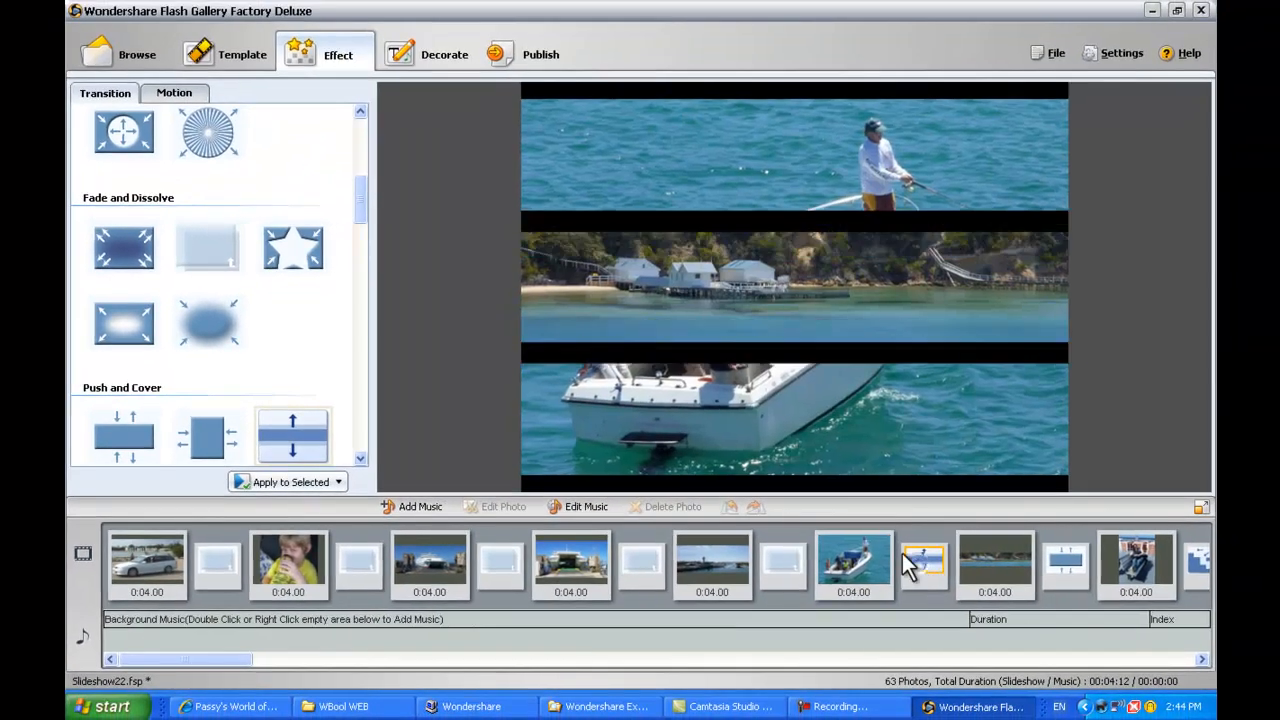
double_click(240, 225)
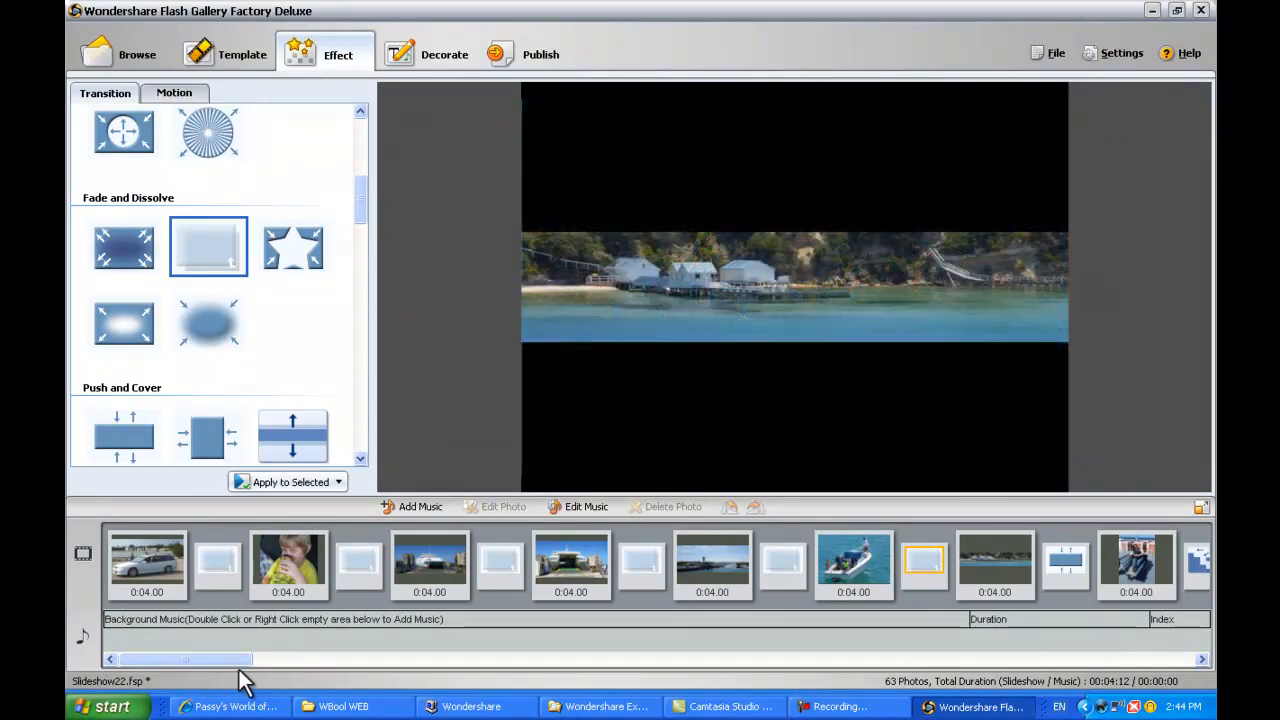
- Preview the random block transition placed just before the ferry deck photo
drag(238, 660, 329, 663)
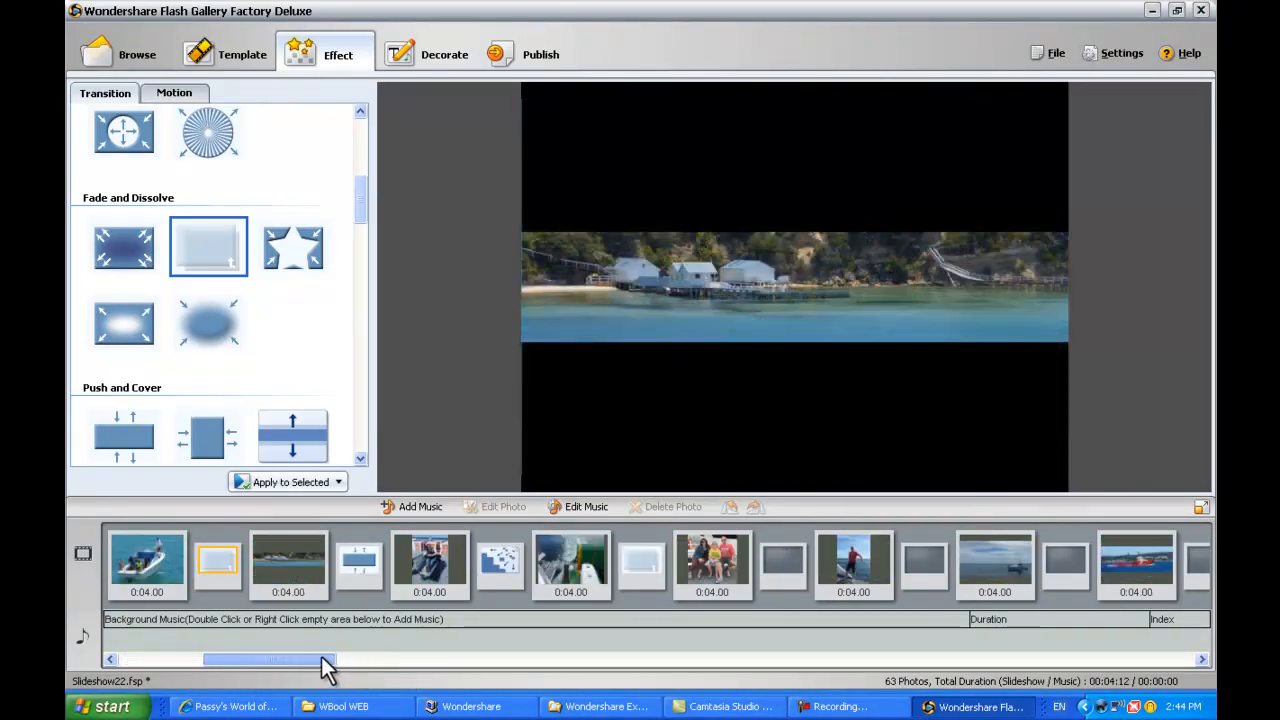
click(499, 557)
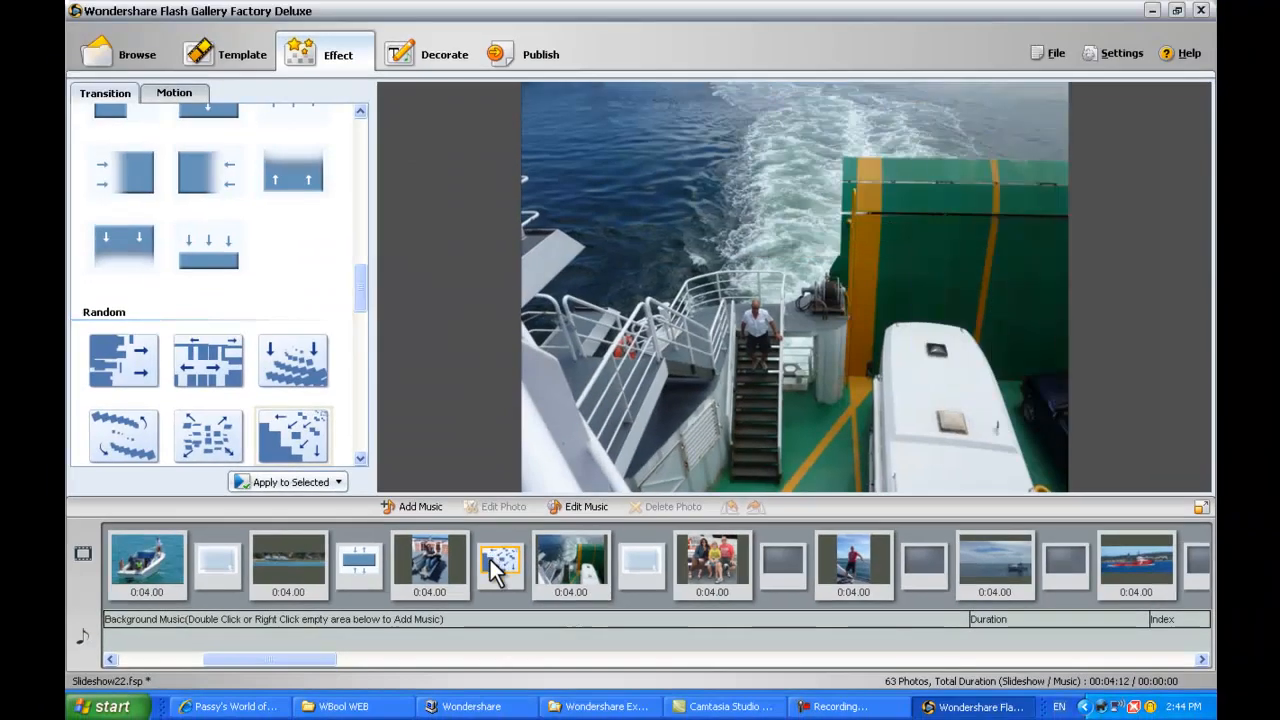
drag(323, 664, 240, 670)
- Set the first photo's duration to 2 seconds directly in the timeline
click(158, 590)
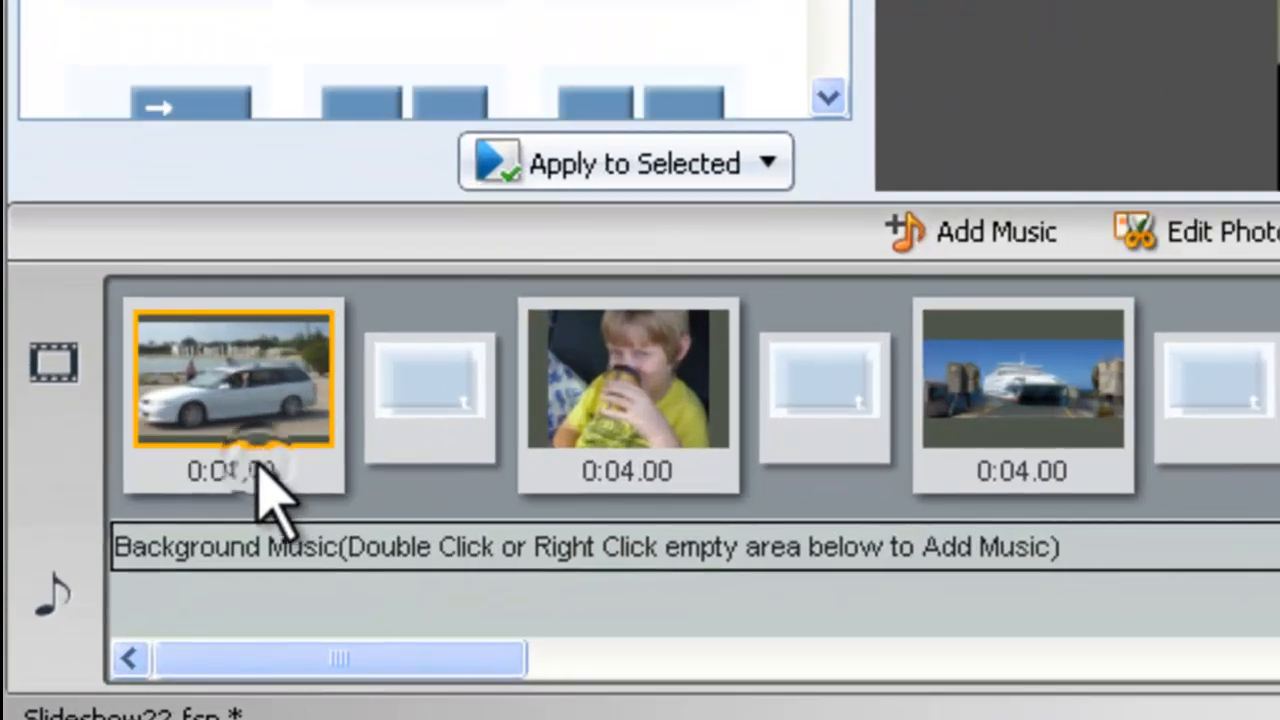
click(262, 476)
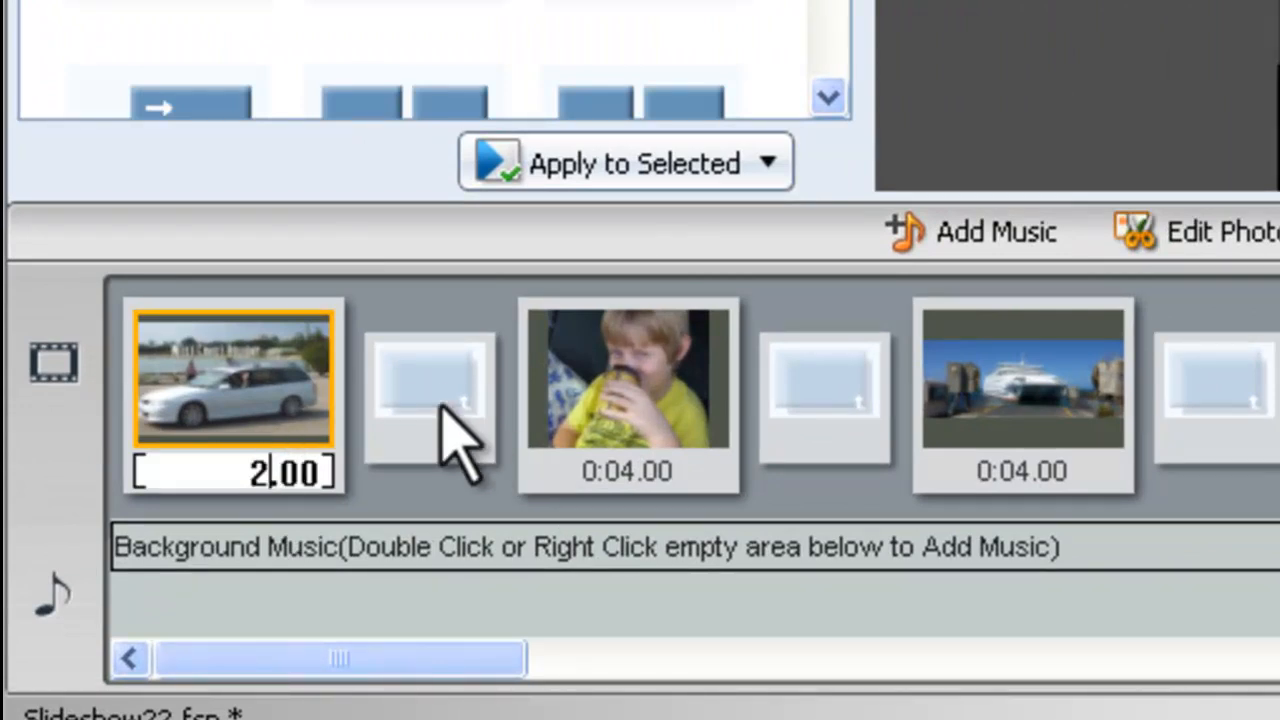
key(Return)
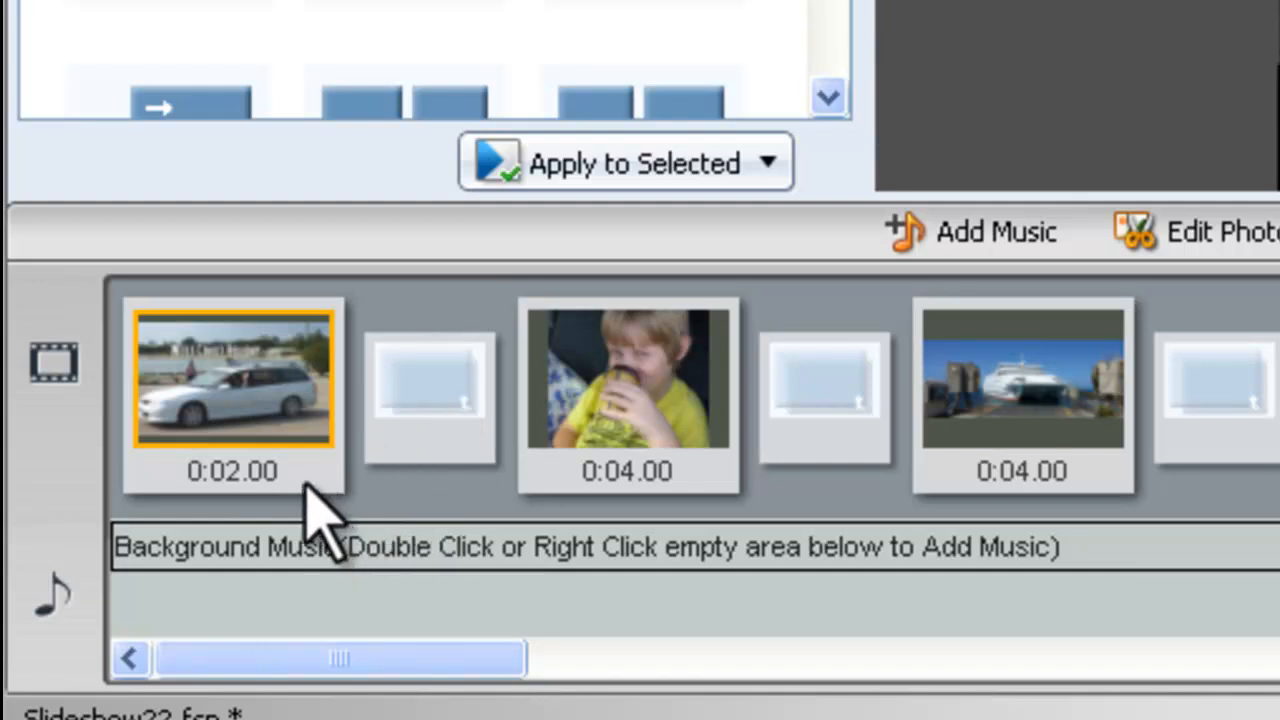
- Set the picture duration to 1.00 seconds and apply it to all pictures
right_click(250, 490)
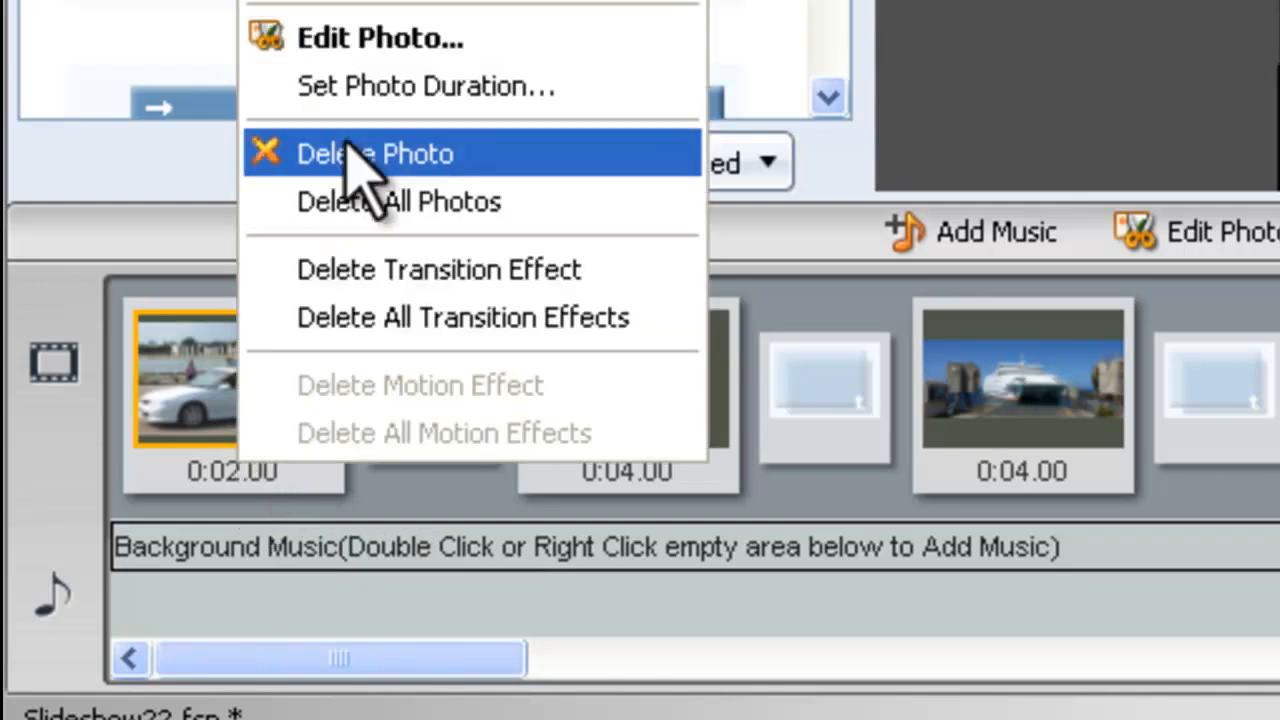
click(365, 86)
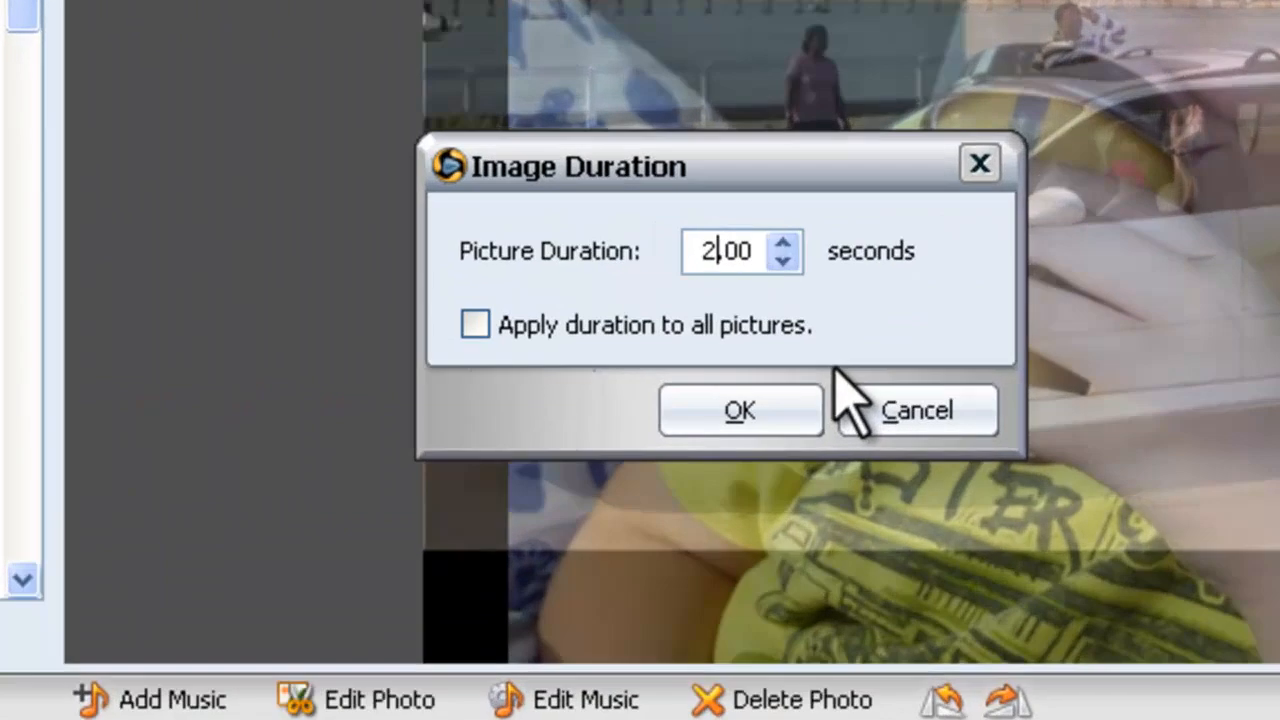
key(Down)
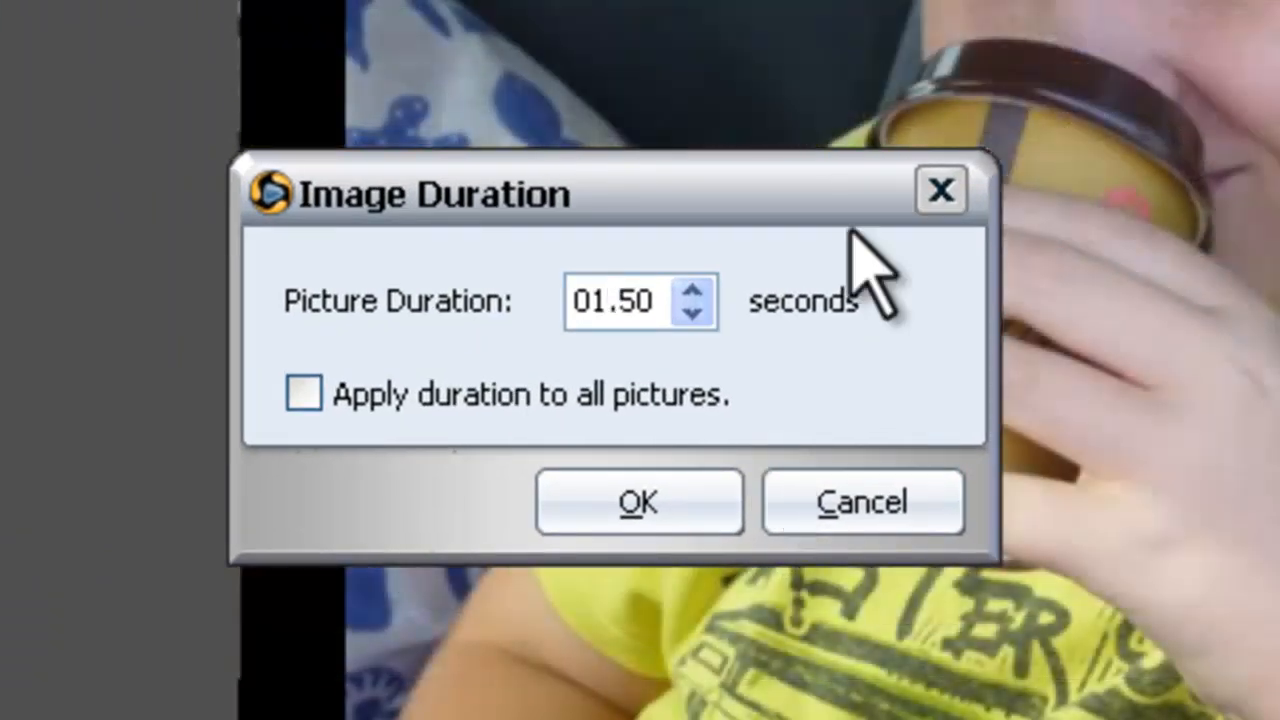
click(698, 314)
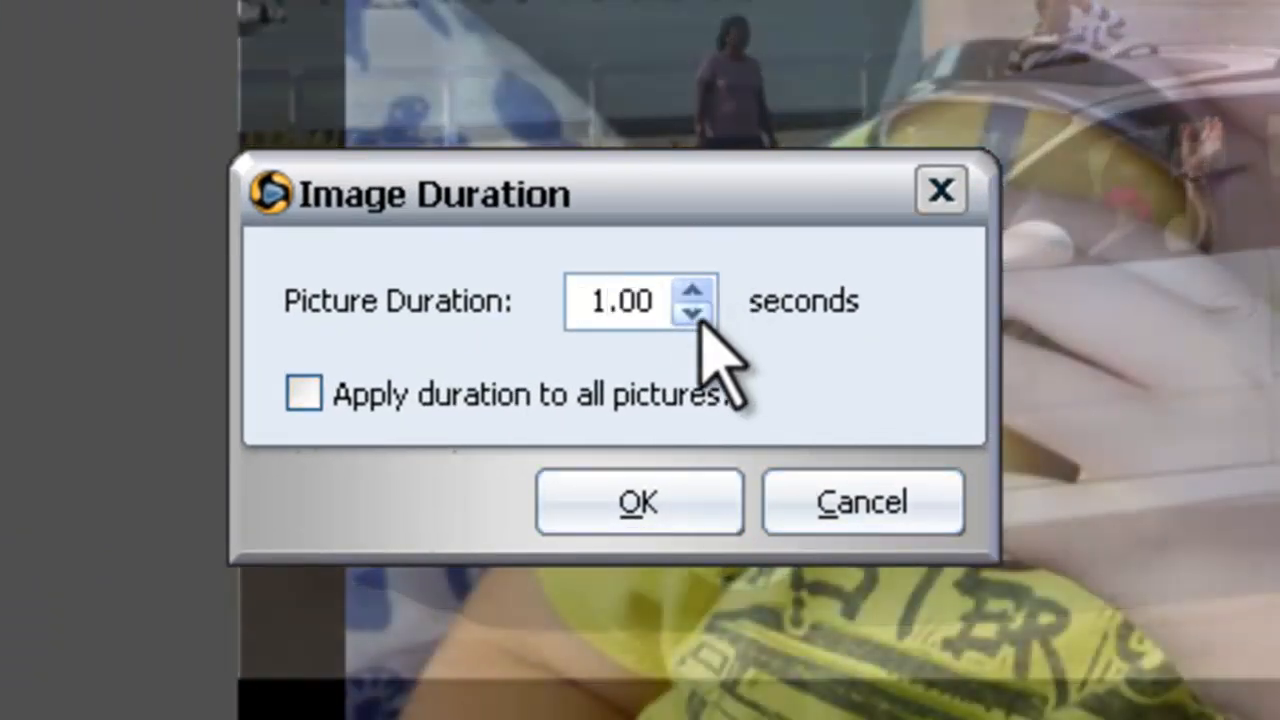
click(303, 393)
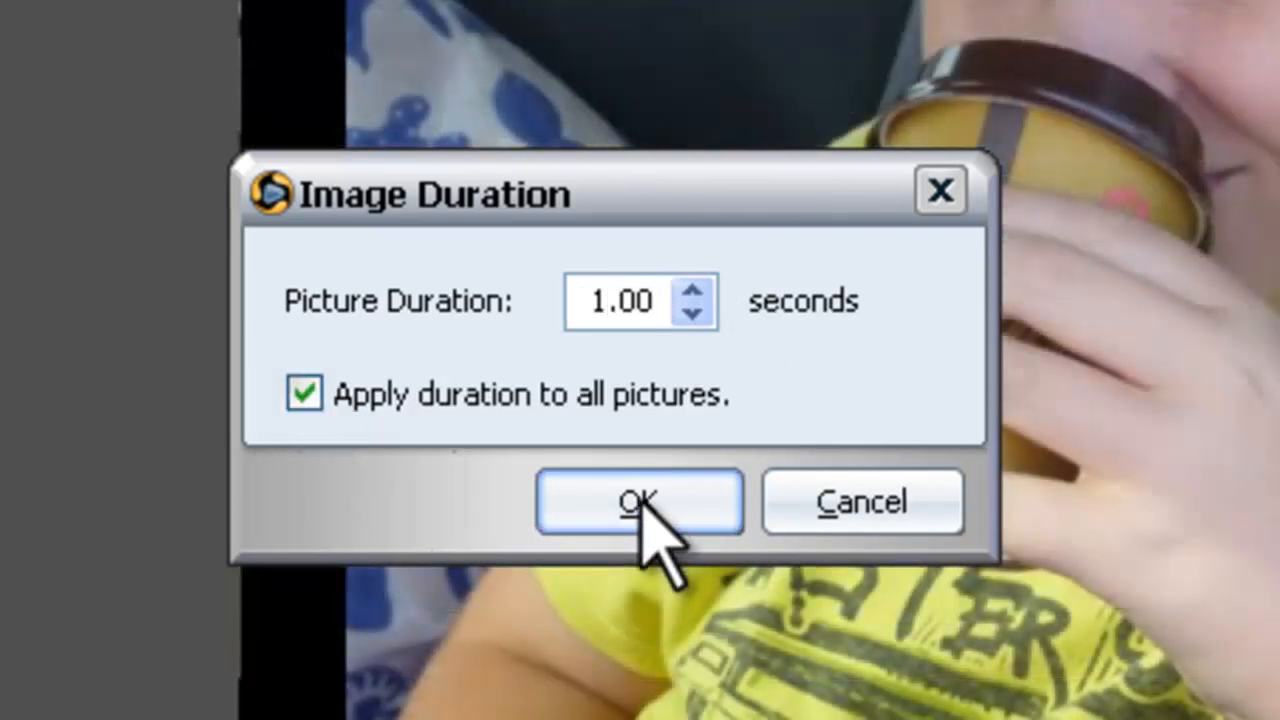
click(641, 495)
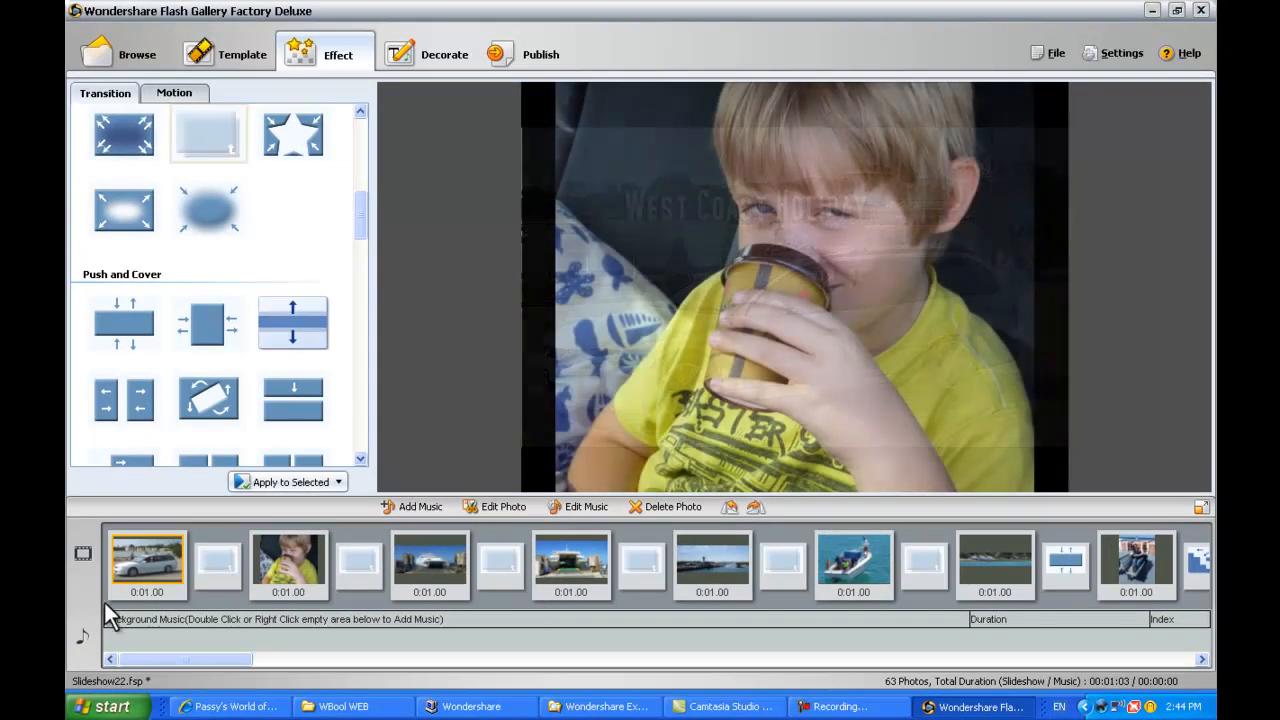
- Set the duration of the first photo, the white car title picture, to 3 seconds
click(136, 592)
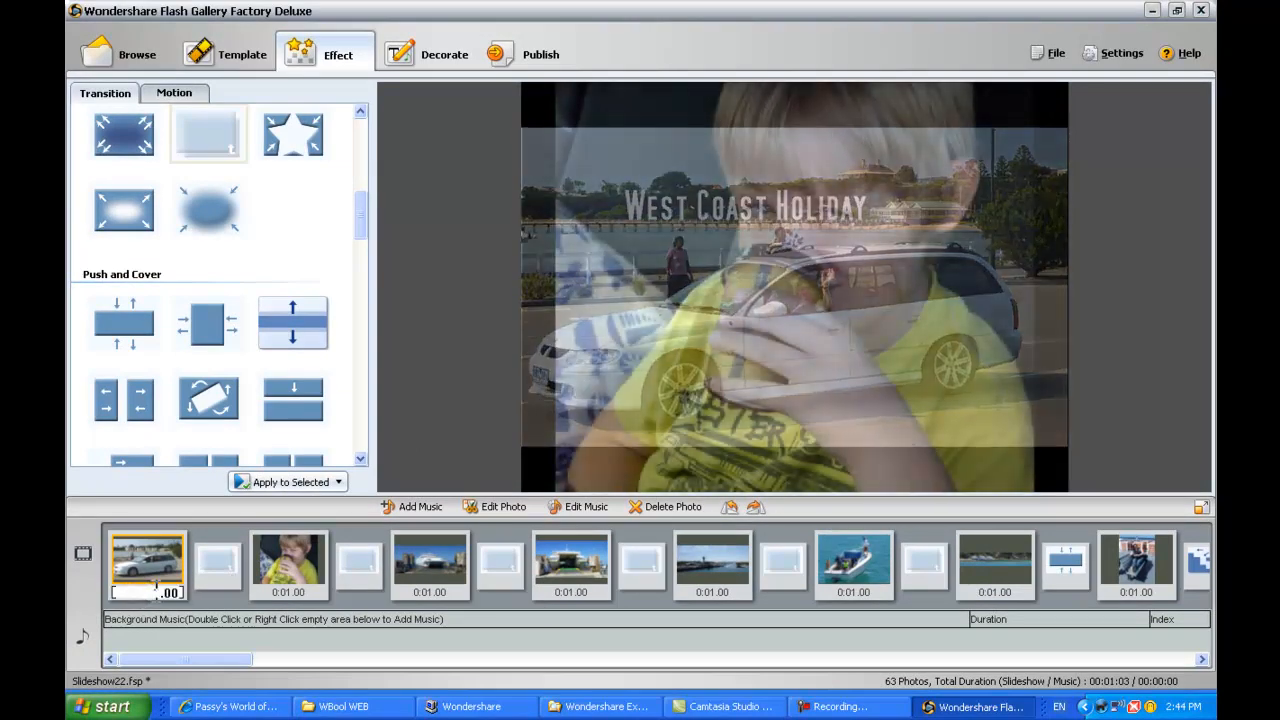
text(1)
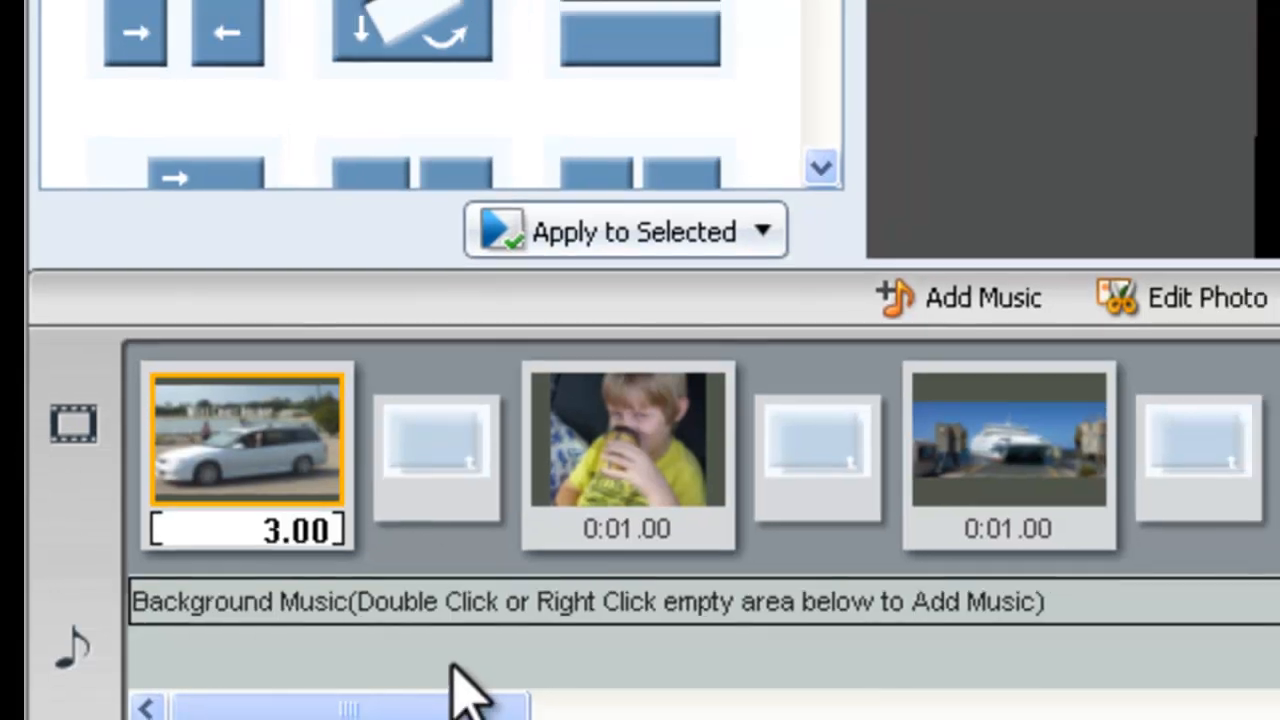
click(498, 550)
- Set the duration of the farm title photo further along the timeline to 3 seconds
drag(500, 715, 514, 717)
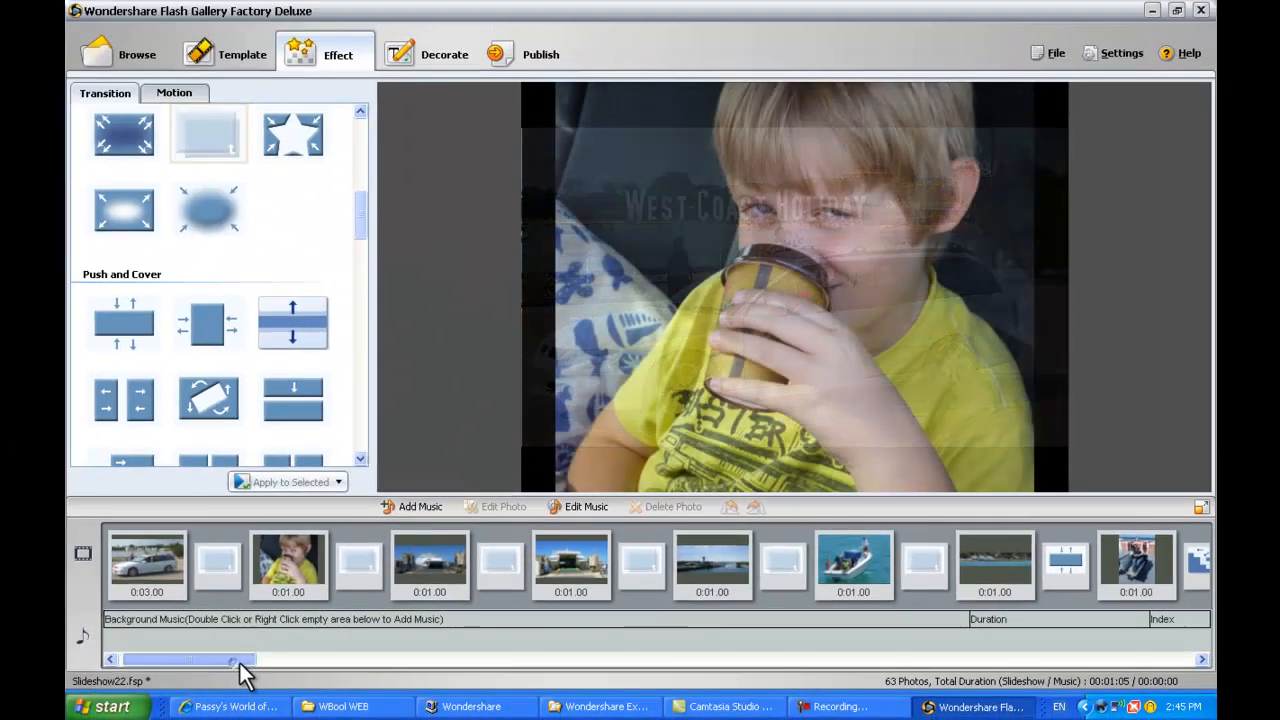
drag(241, 662, 449, 663)
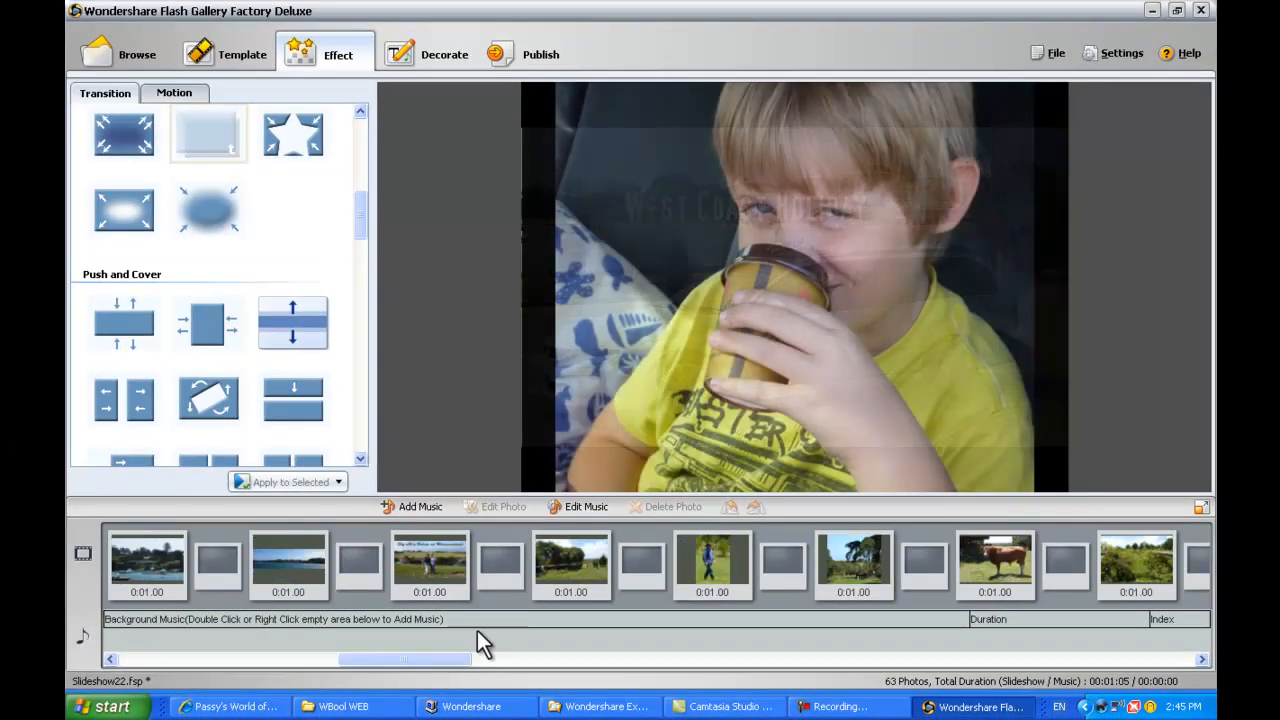
click(452, 566)
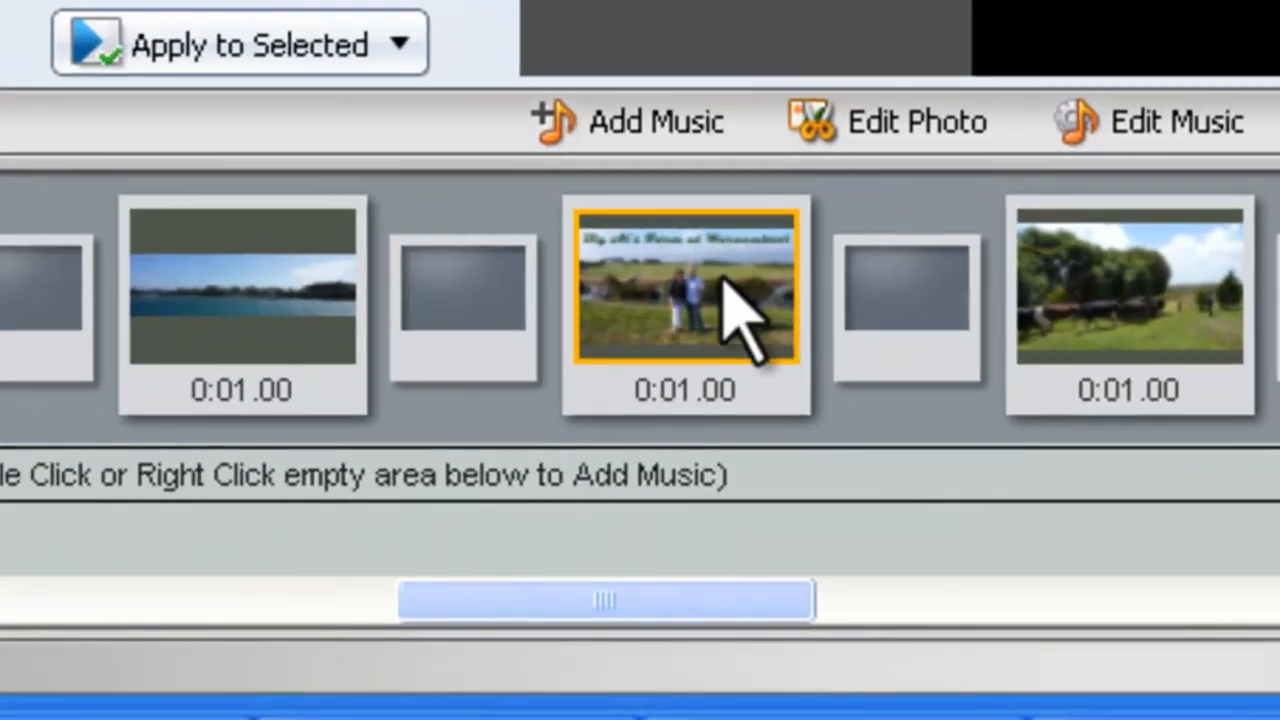
click(697, 392)
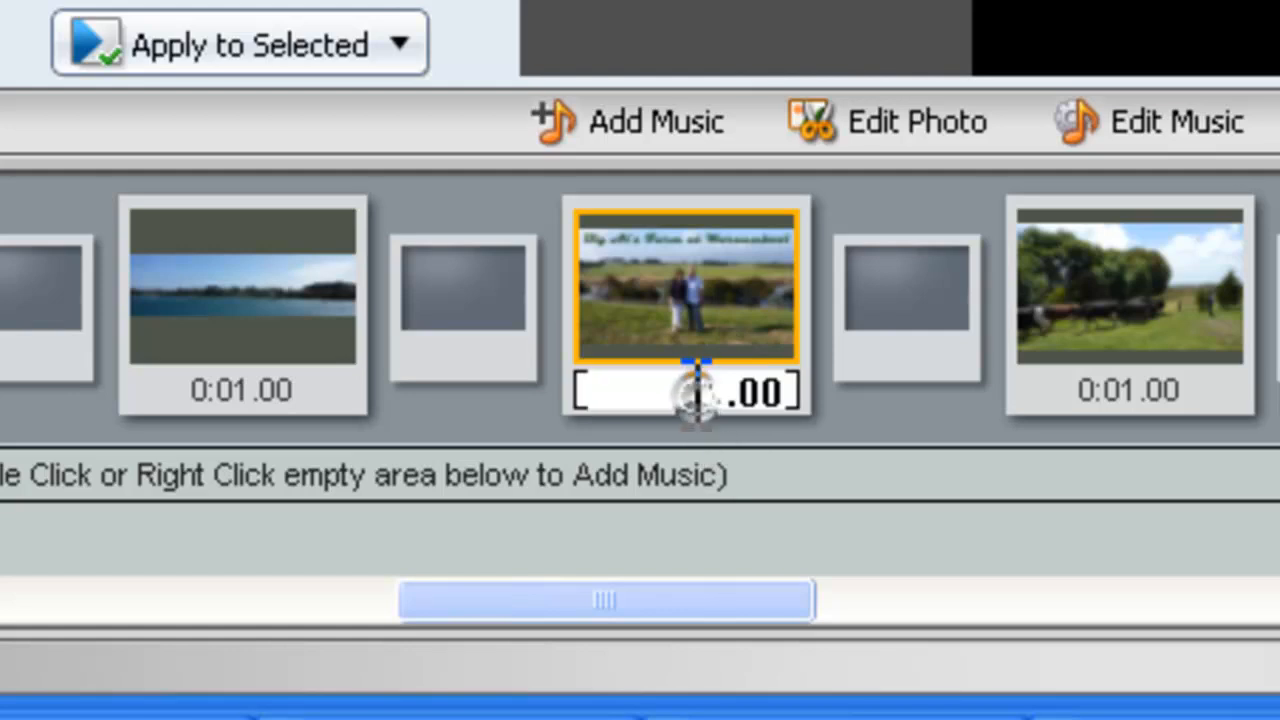
click(725, 388)
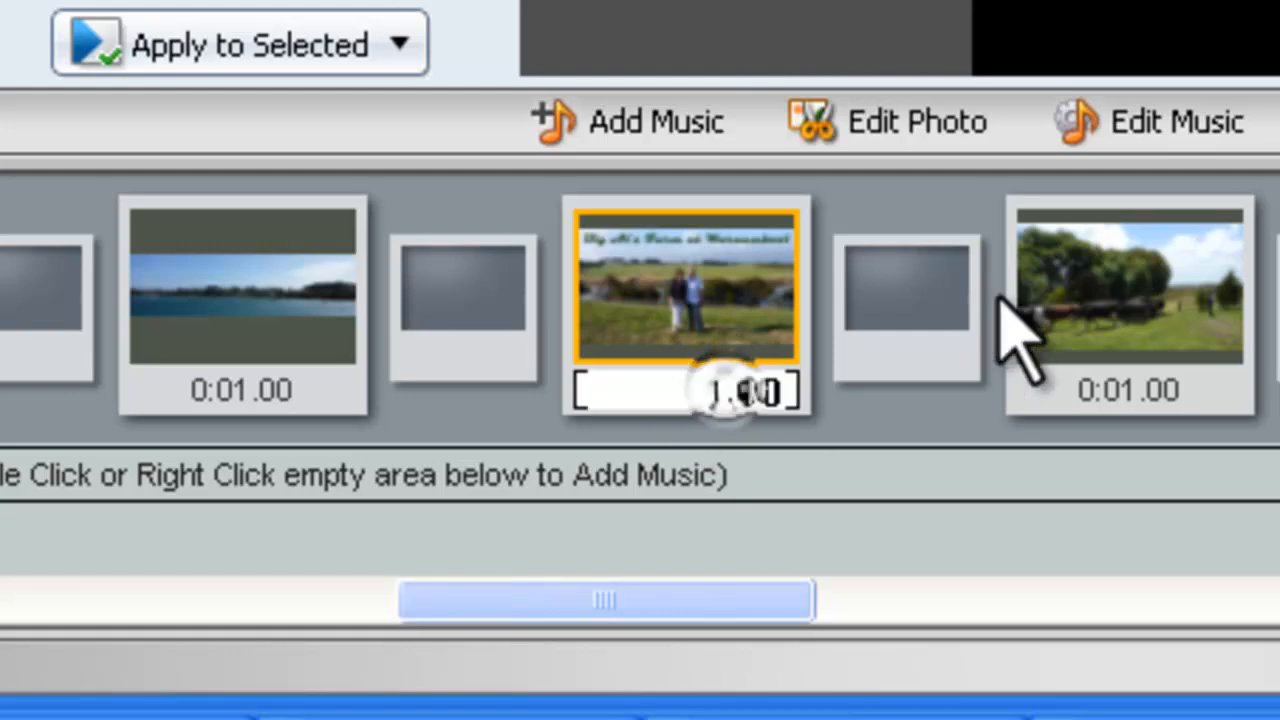
key(BackSpace)
text(3)
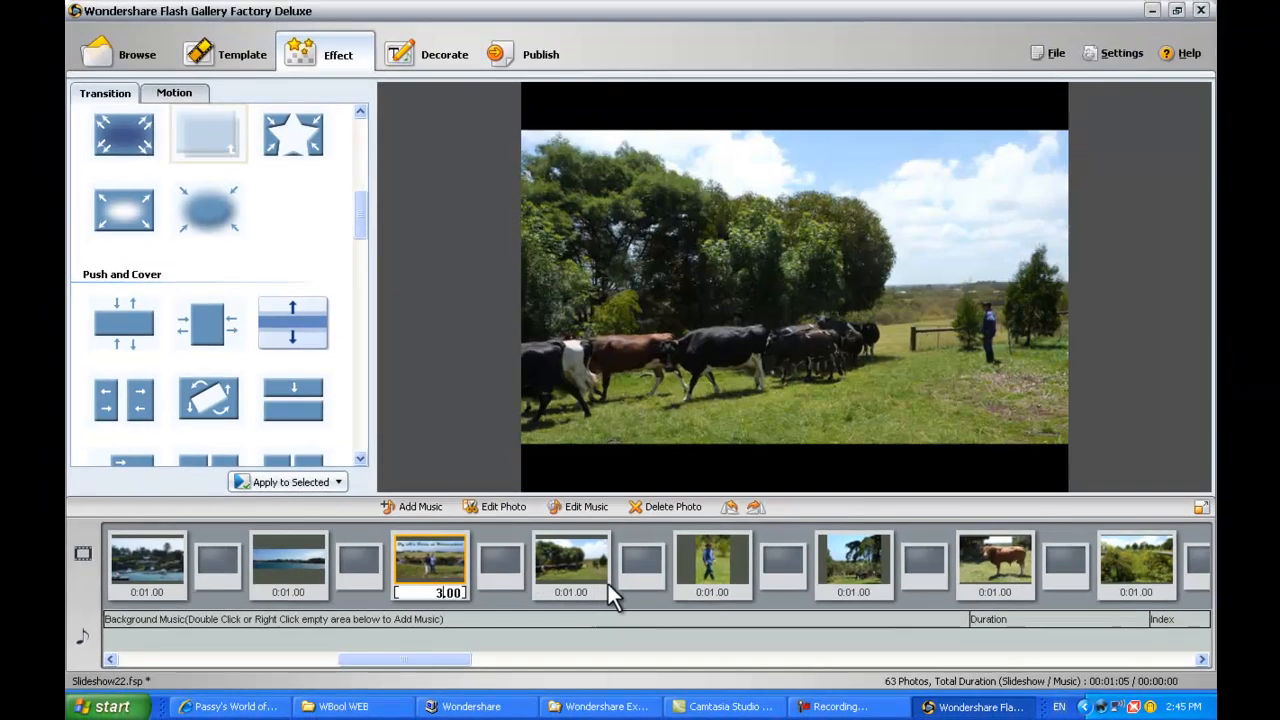
click(579, 619)
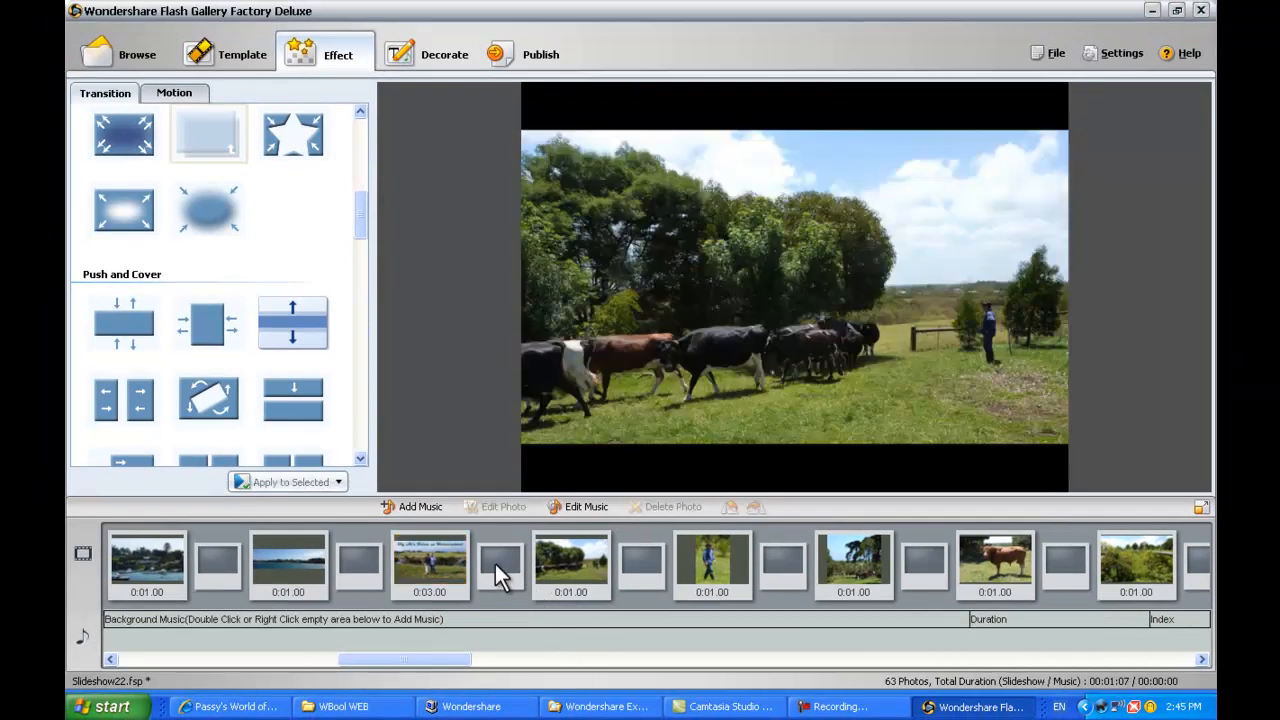
- Look through the rest of the timeline photos and select the fifth photo near the start of the slideshow
click(495, 563)
drag(466, 659, 936, 663)
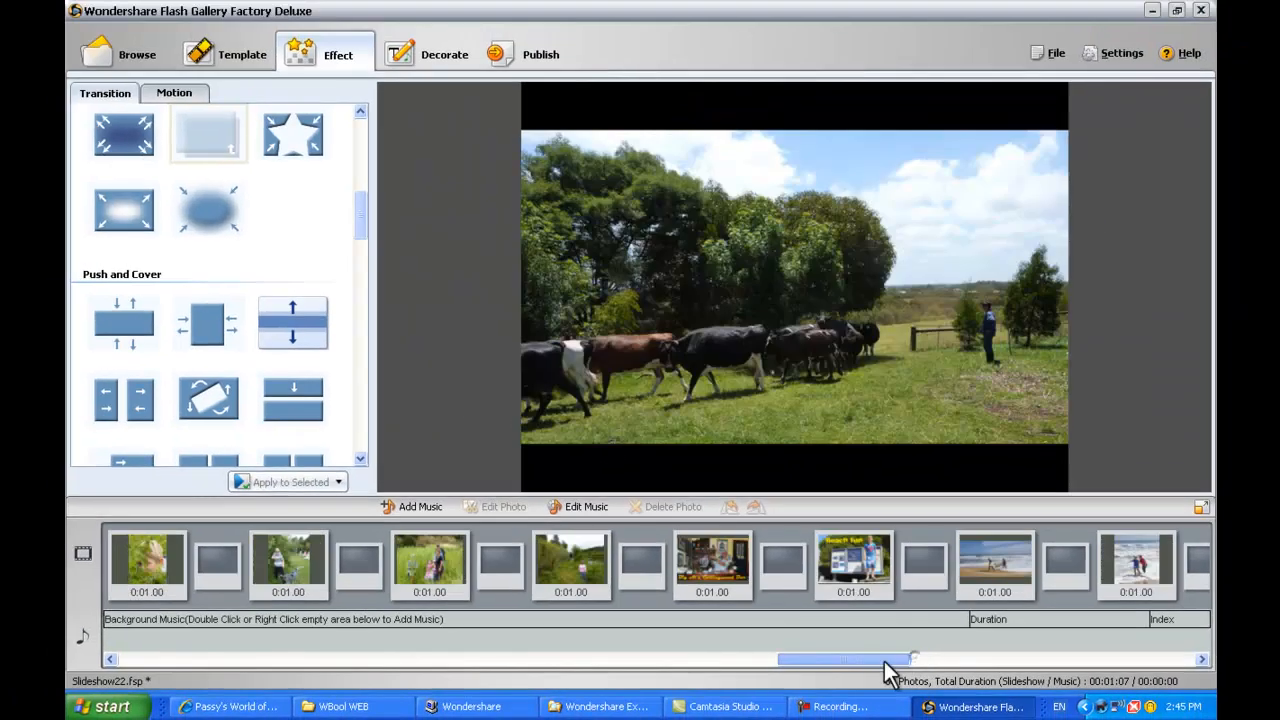
drag(859, 650, 0, 652)
drag(251, 662, 195, 662)
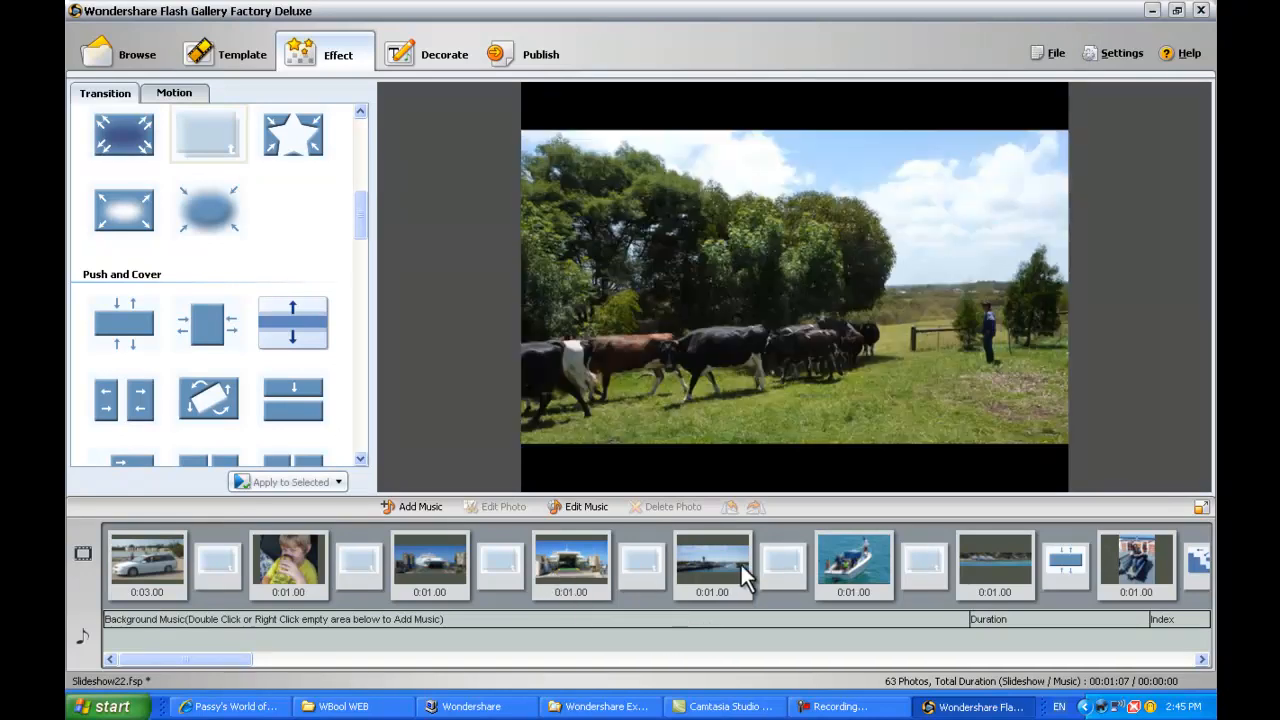
click(735, 565)
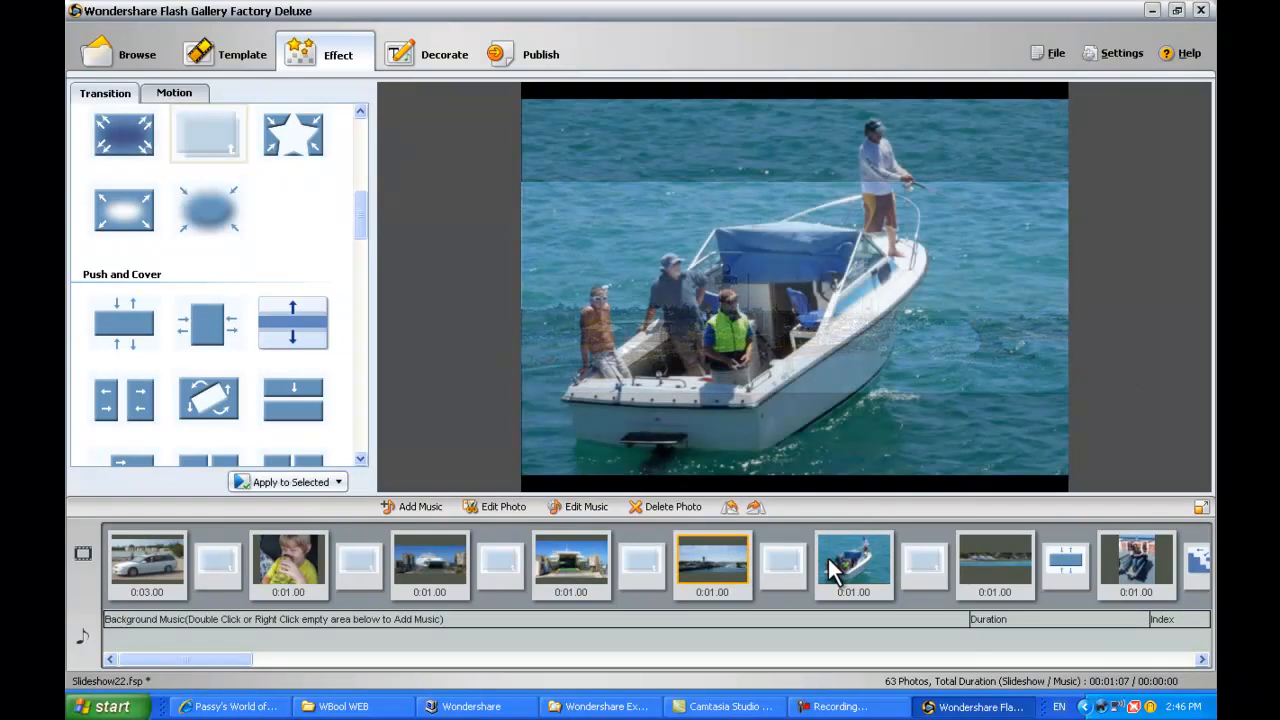
- Look at the crop and filter options available for the fifth photo, the harbour view
double_click(724, 561)
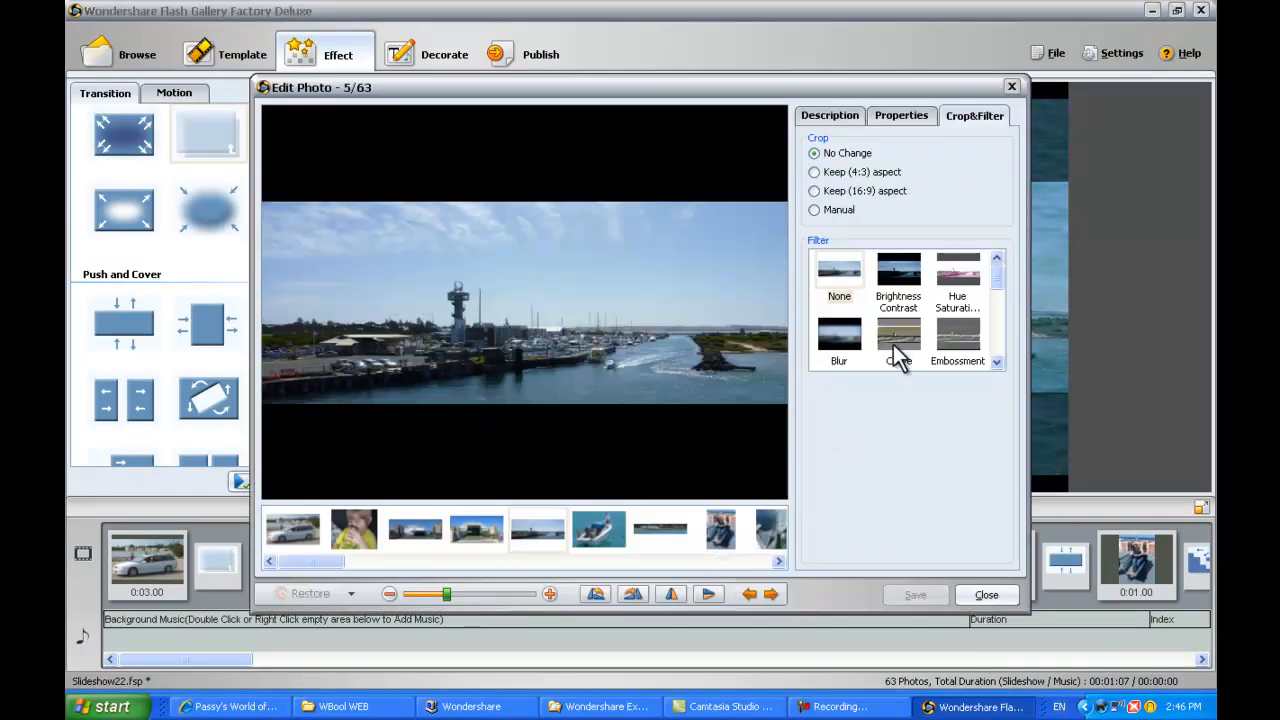
click(994, 597)
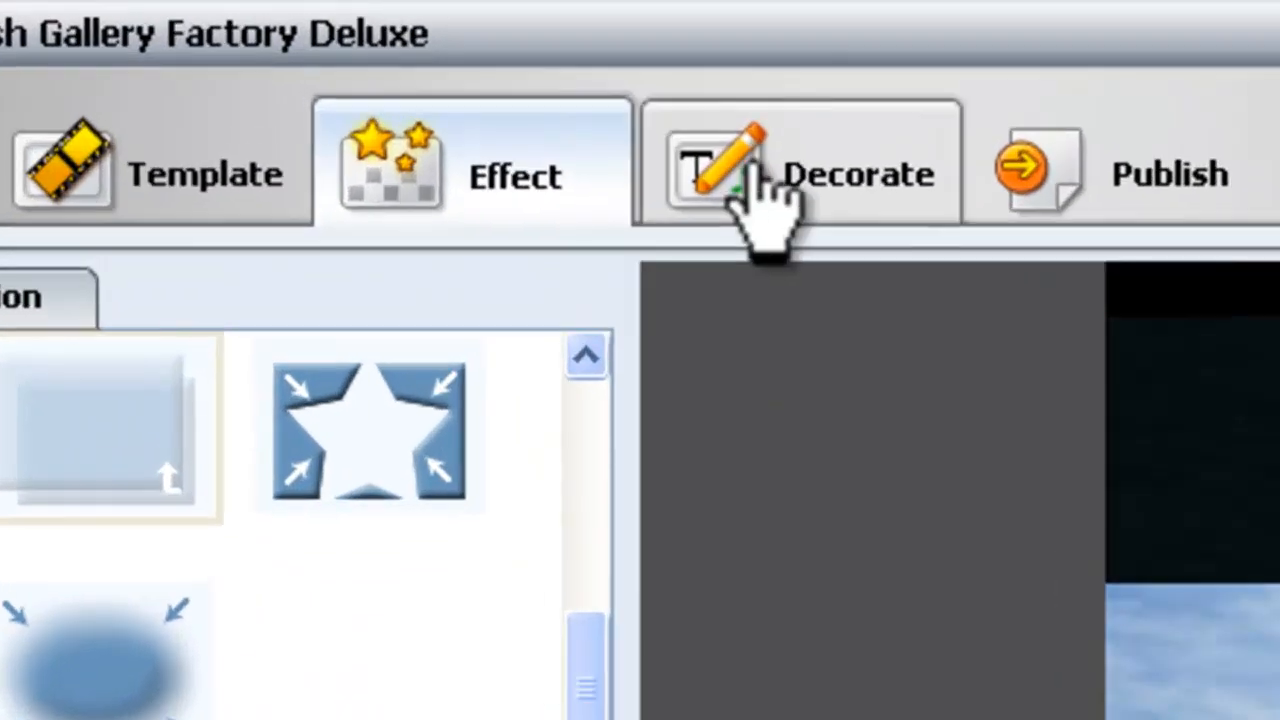
- Add the purple-and-yellow striped bee clipart to the slide, shrink it slightly and place it below the harbour photo
click(412, 50)
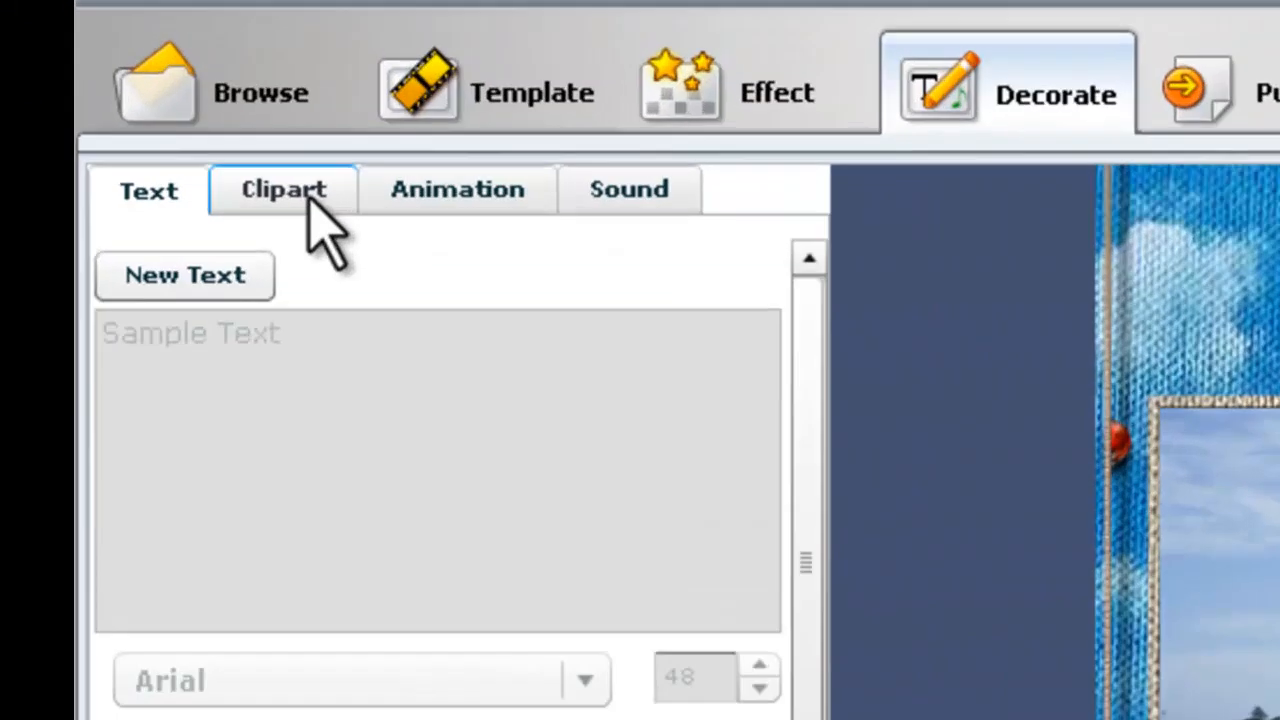
click(155, 96)
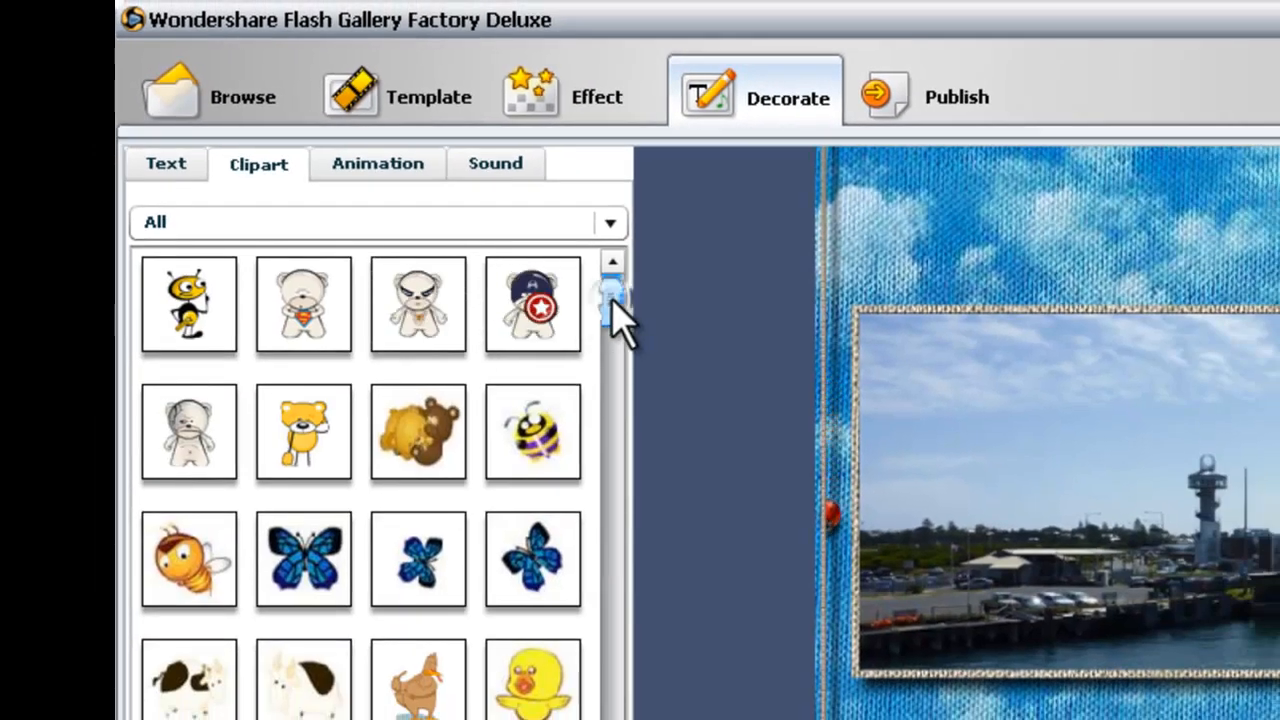
click(540, 455)
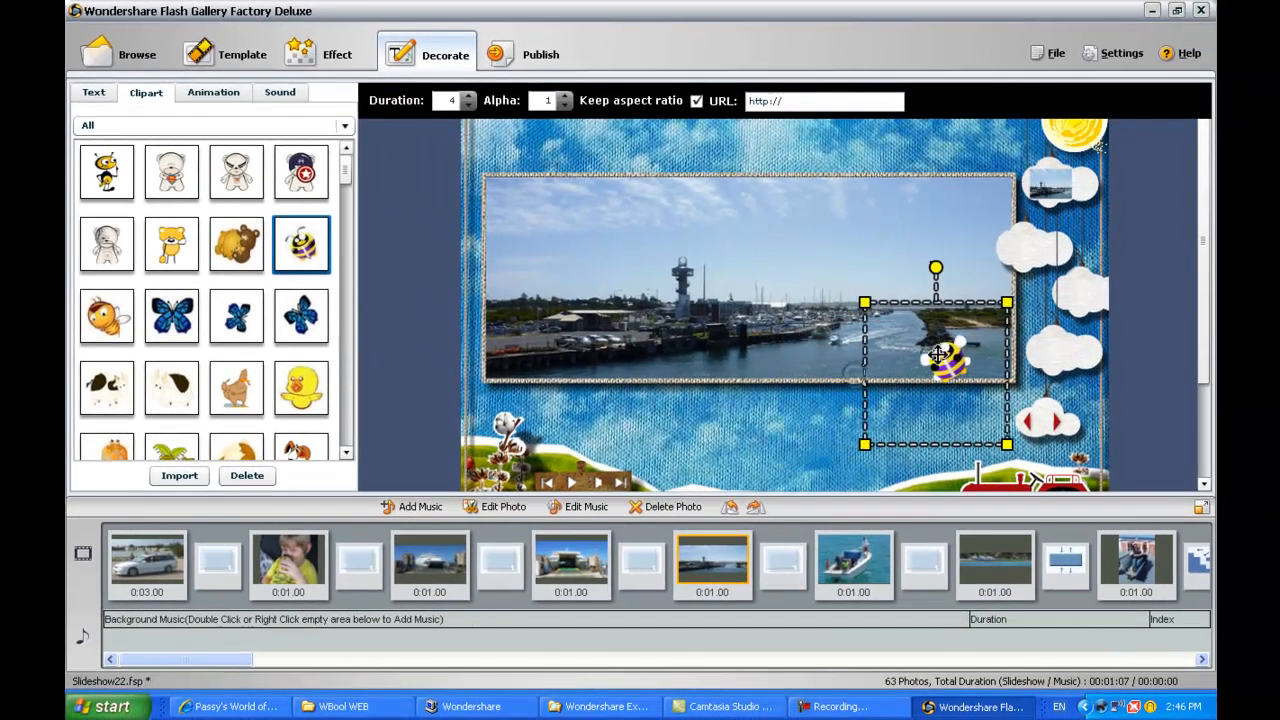
drag(873, 393, 774, 453)
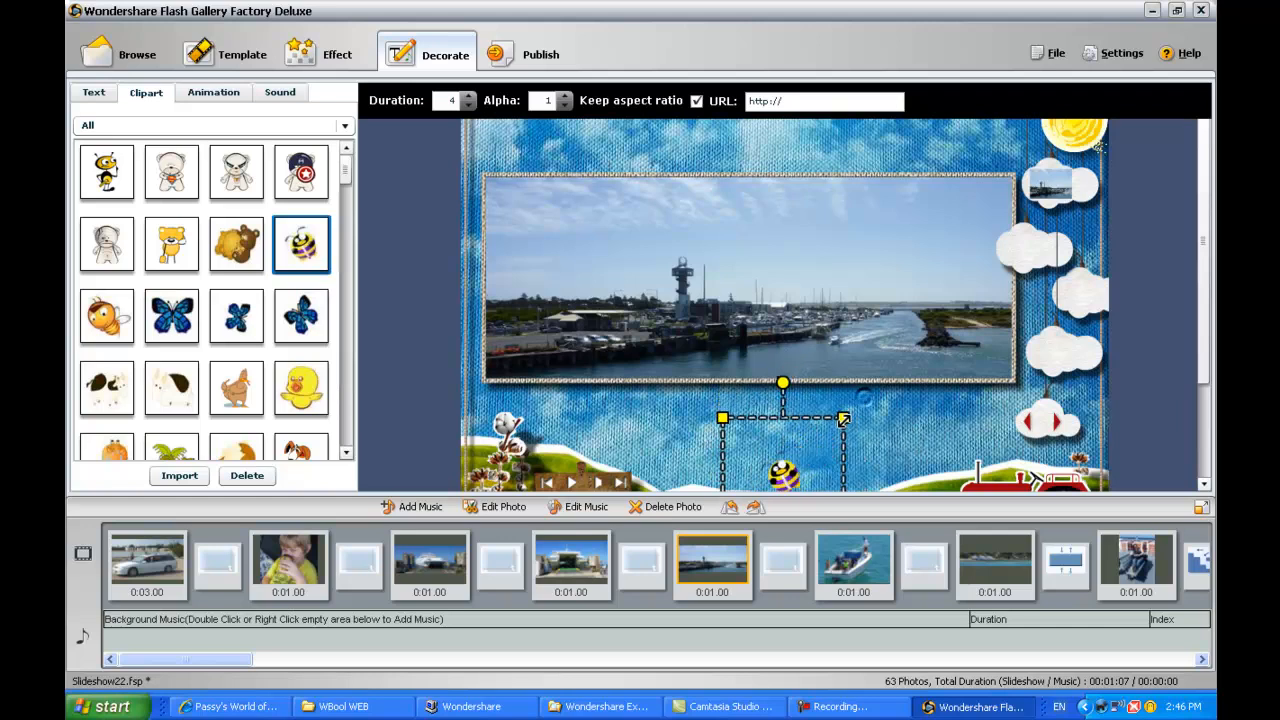
click(890, 423)
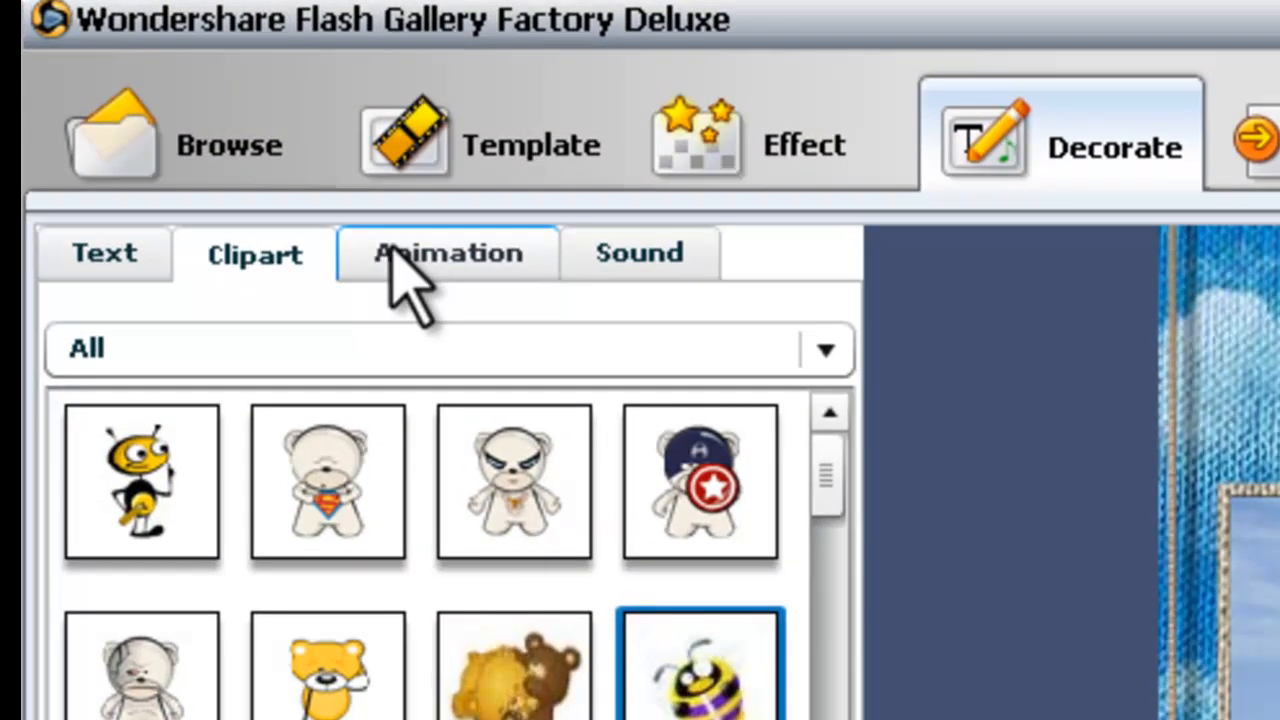
- Add the white sparkle cluster animation and place it in the sky at the upper right of the harbour photo
click(392, 250)
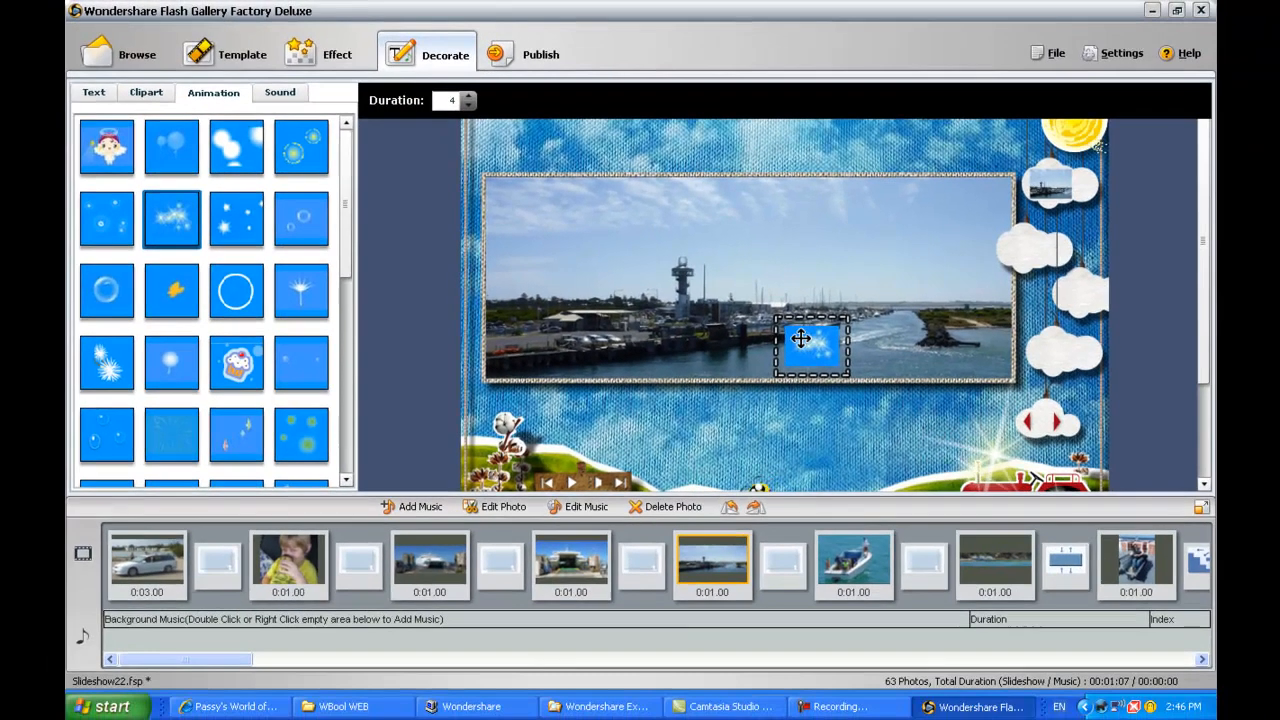
drag(1088, 493, 1244, 320)
drag(919, 226, 924, 213)
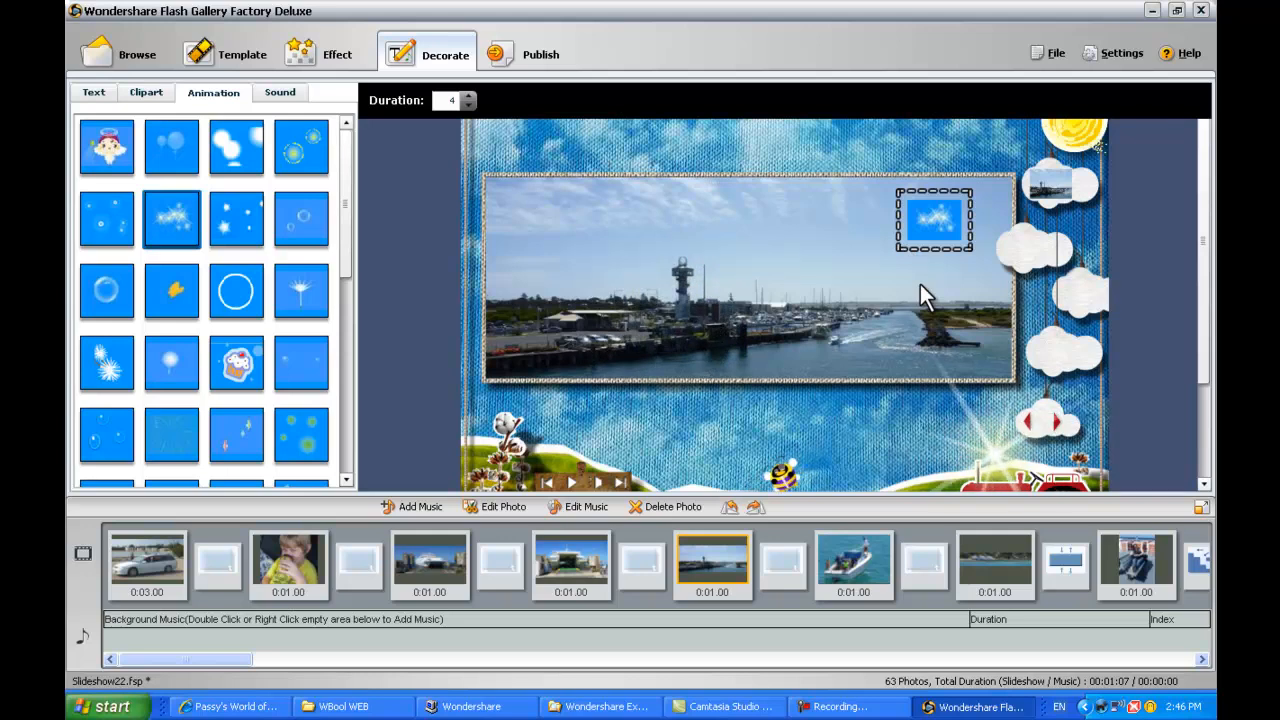
- Preview the decorated harbour slide and select the bee clipart beneath the photo
drag(1203, 280, 1198, 395)
click(784, 468)
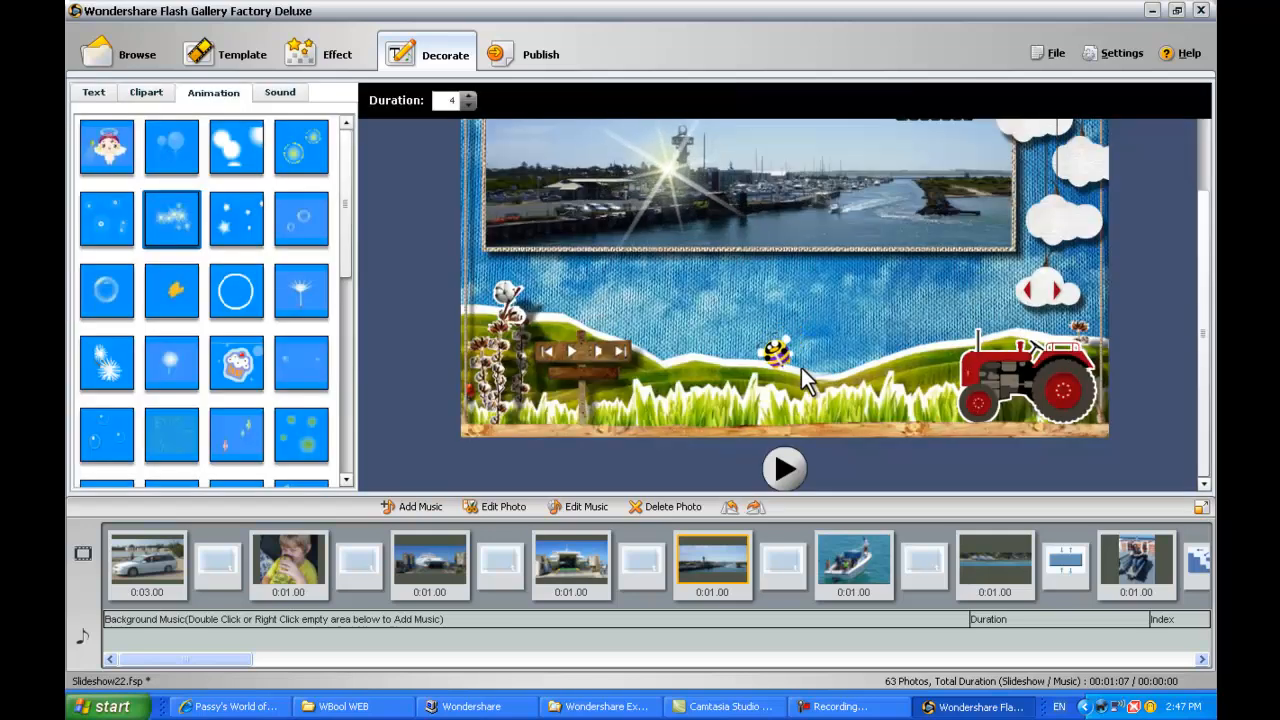
click(768, 362)
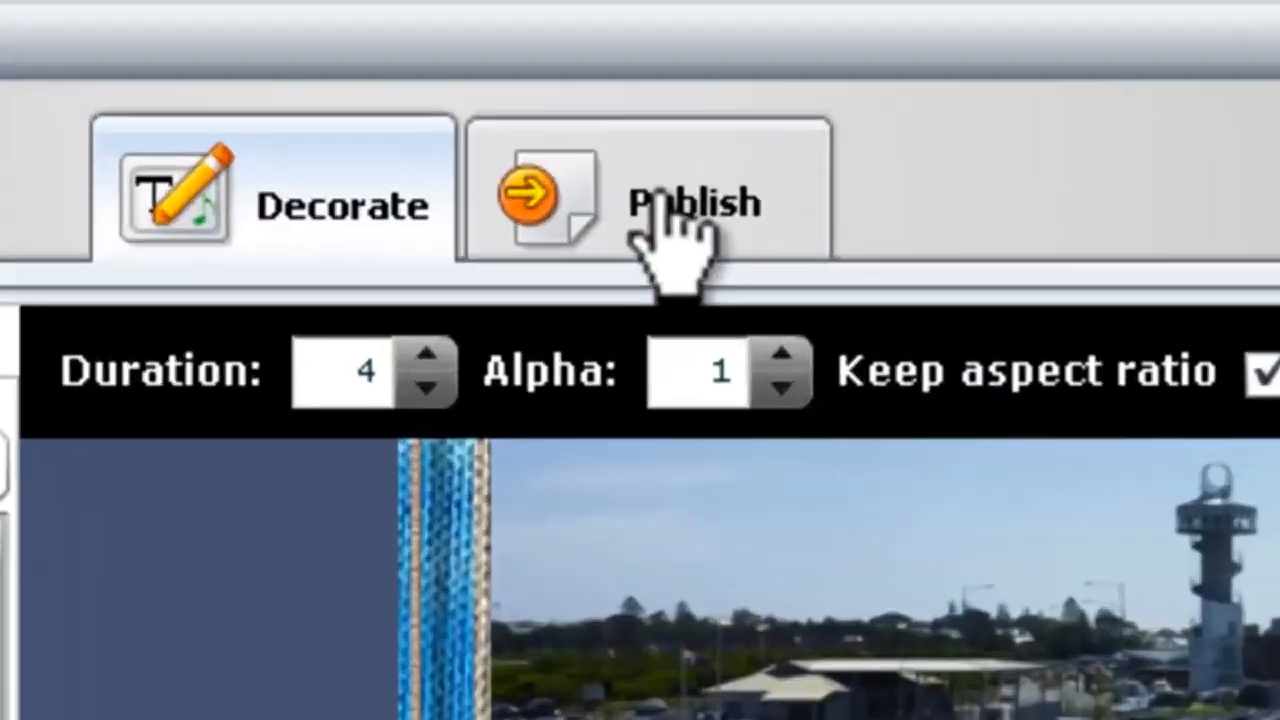
- Publish the slideshow as the SWF movie Slideshow22.swf in L:\Wondershare Expts\ without opening the output folder from the completion dialog
click(540, 57)
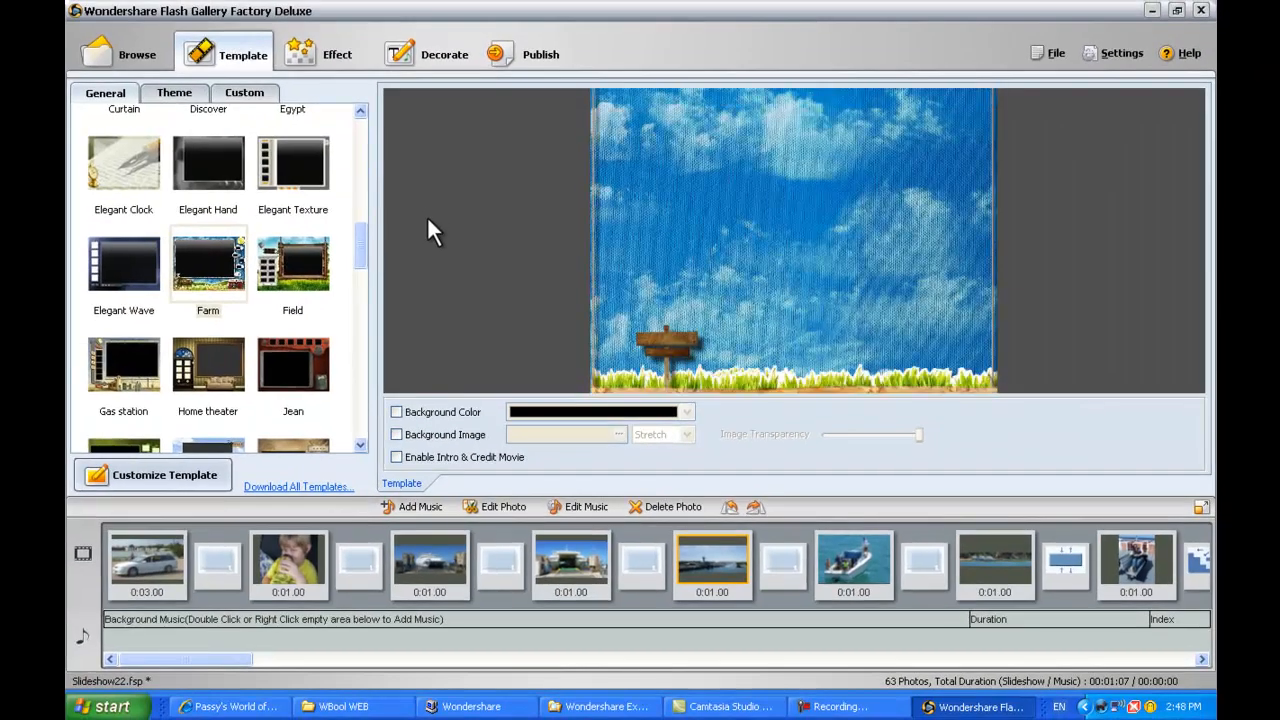
click(538, 58)
click(1105, 118)
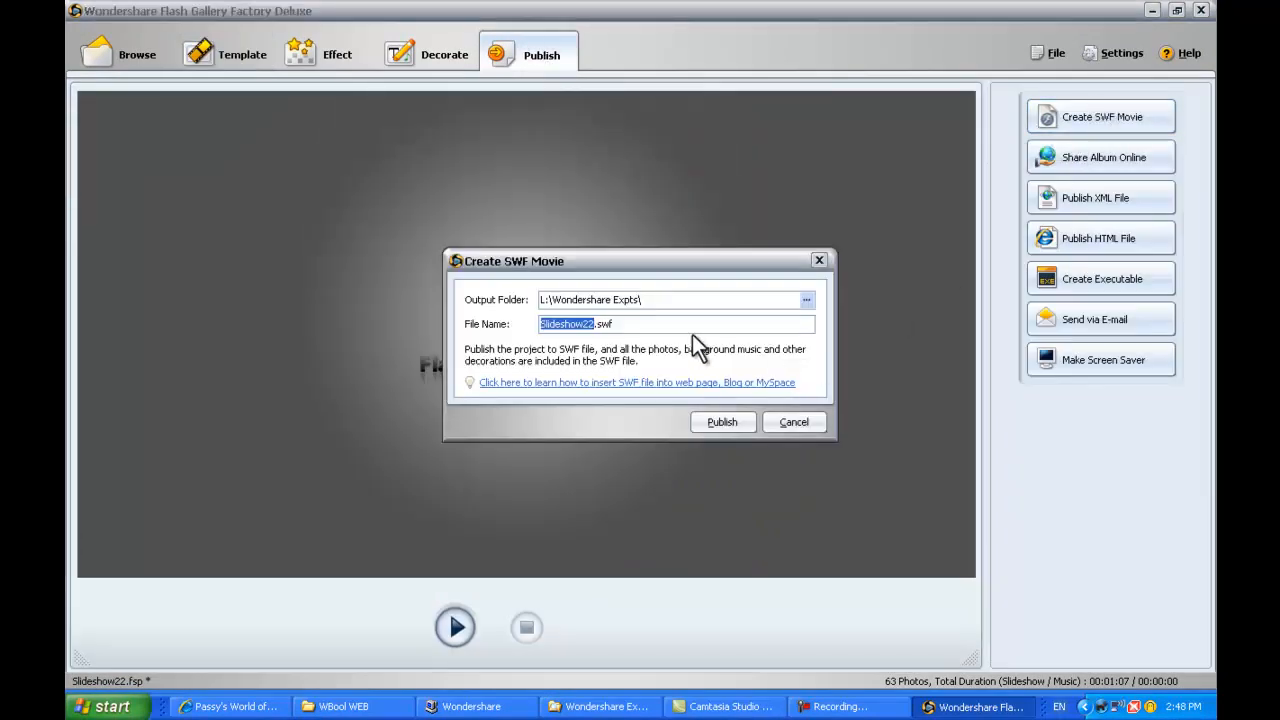
click(721, 422)
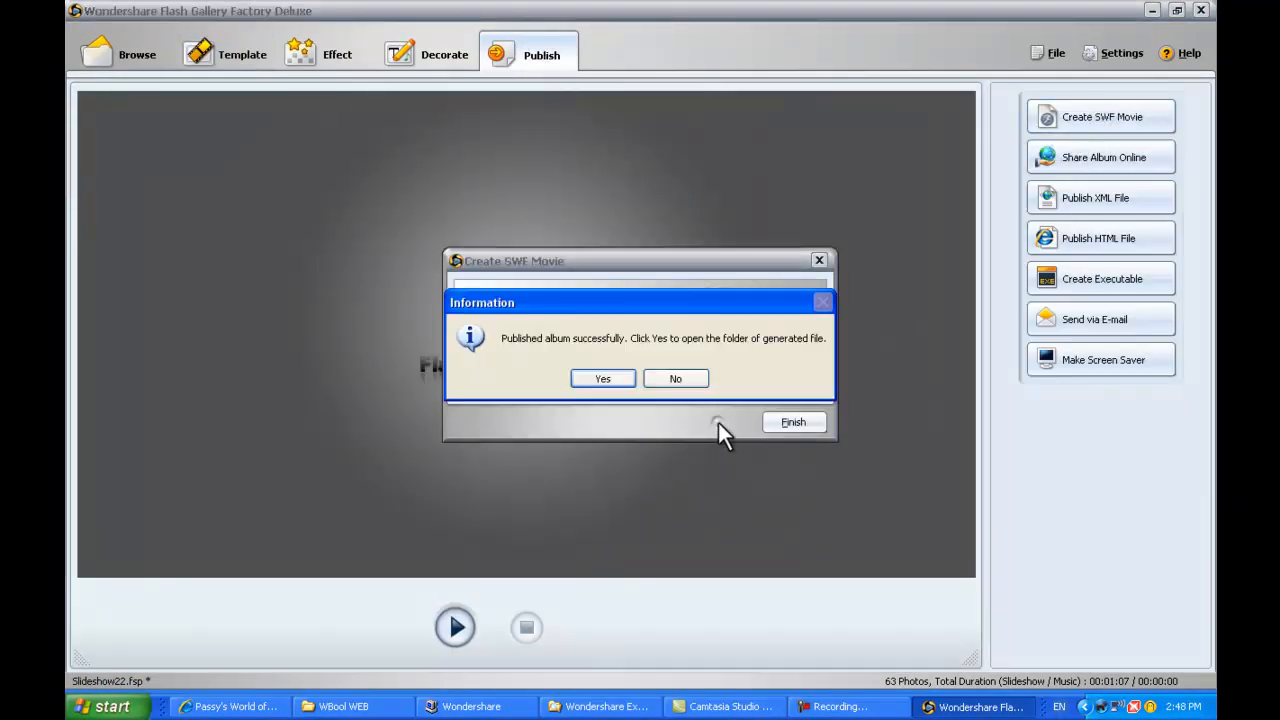
click(657, 377)
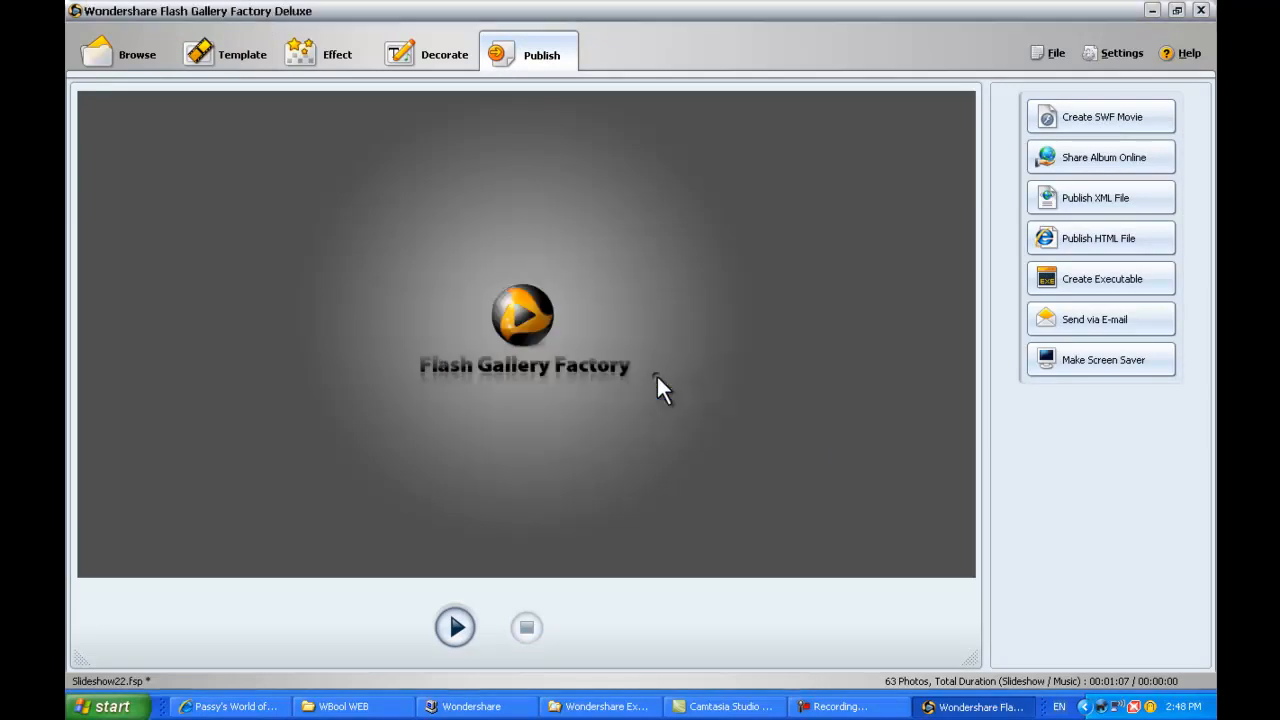
- Switch to the Wondershare Expts folder window and open the published Slideshow22 Shockwave Flash file
click(632, 708)
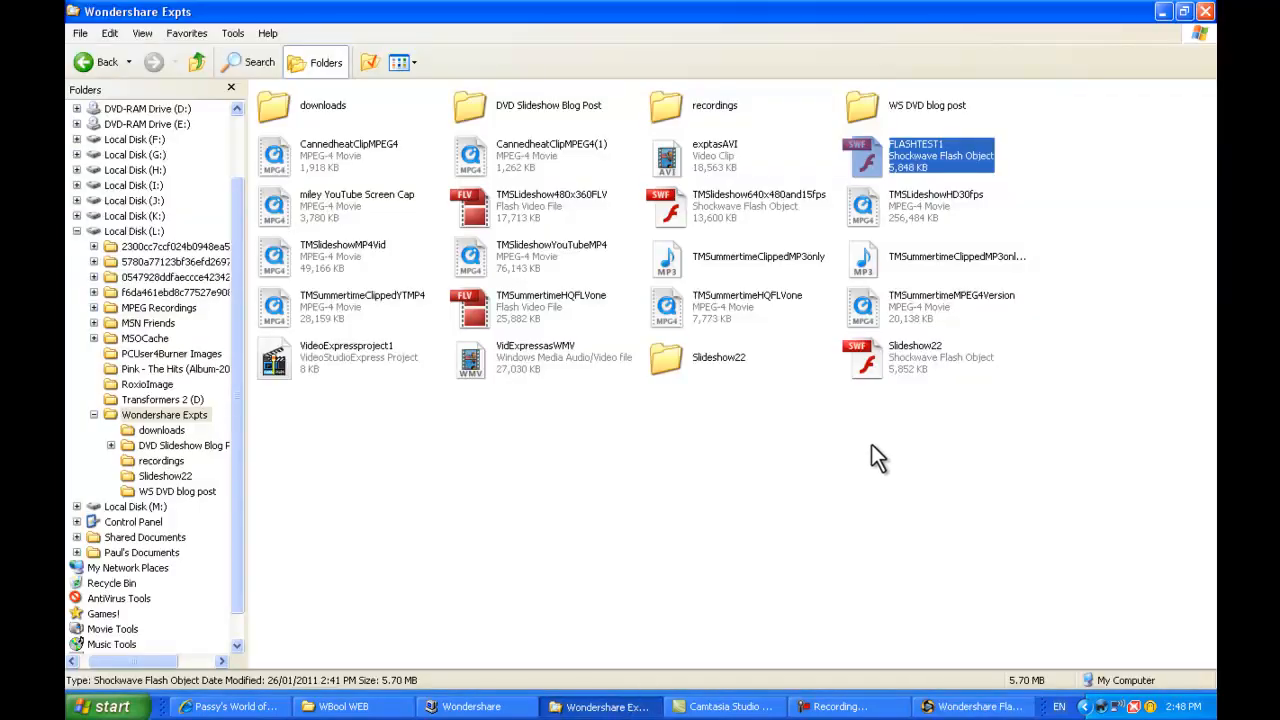
click(869, 364)
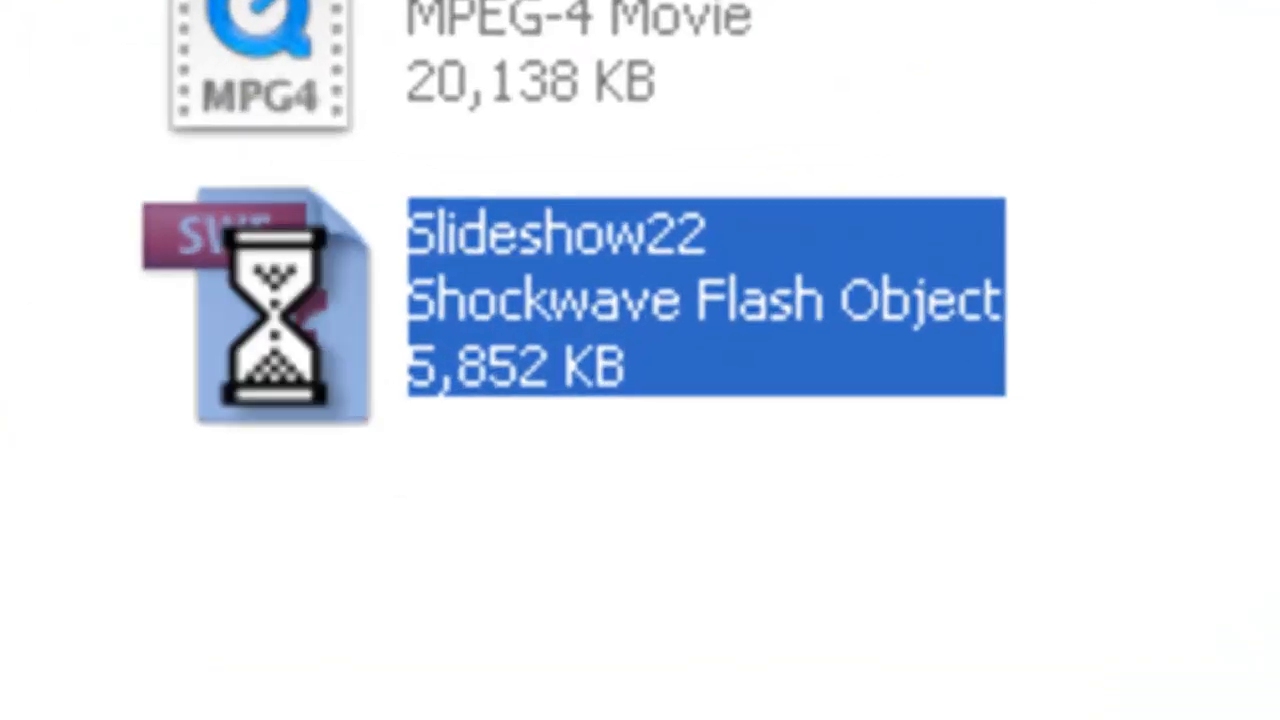
double_click(867, 360)
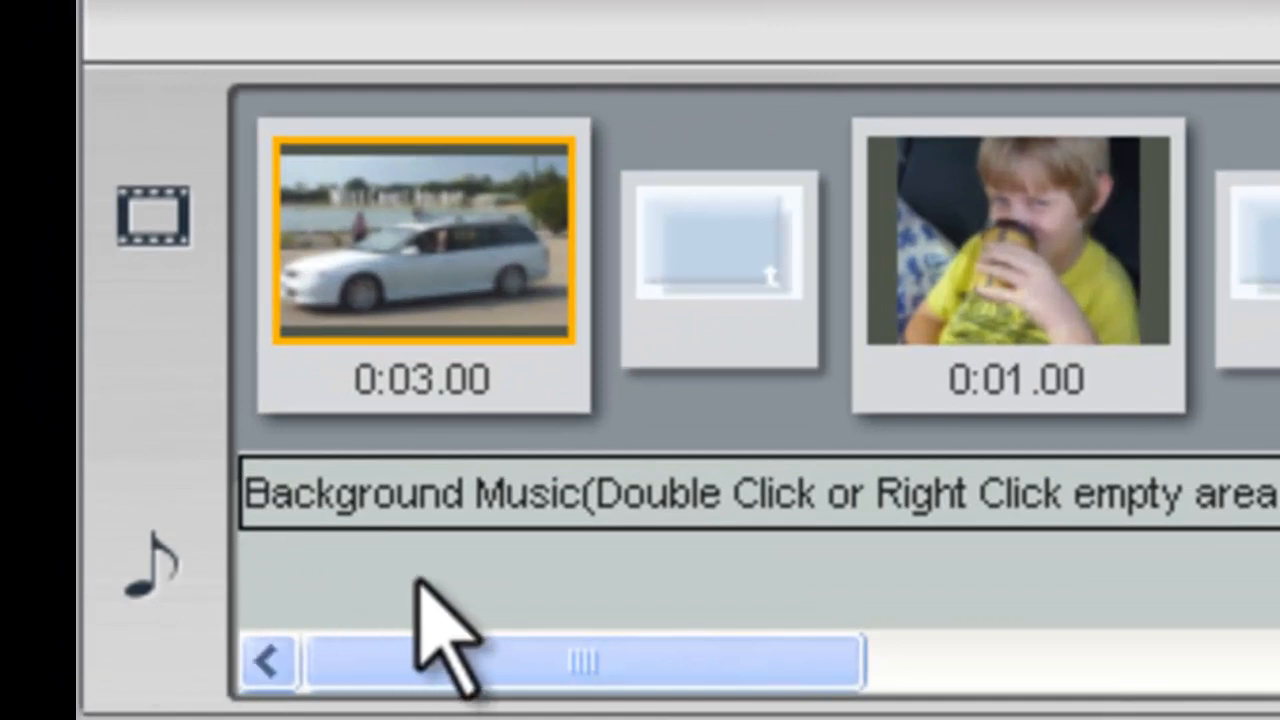
right_click(555, 546)
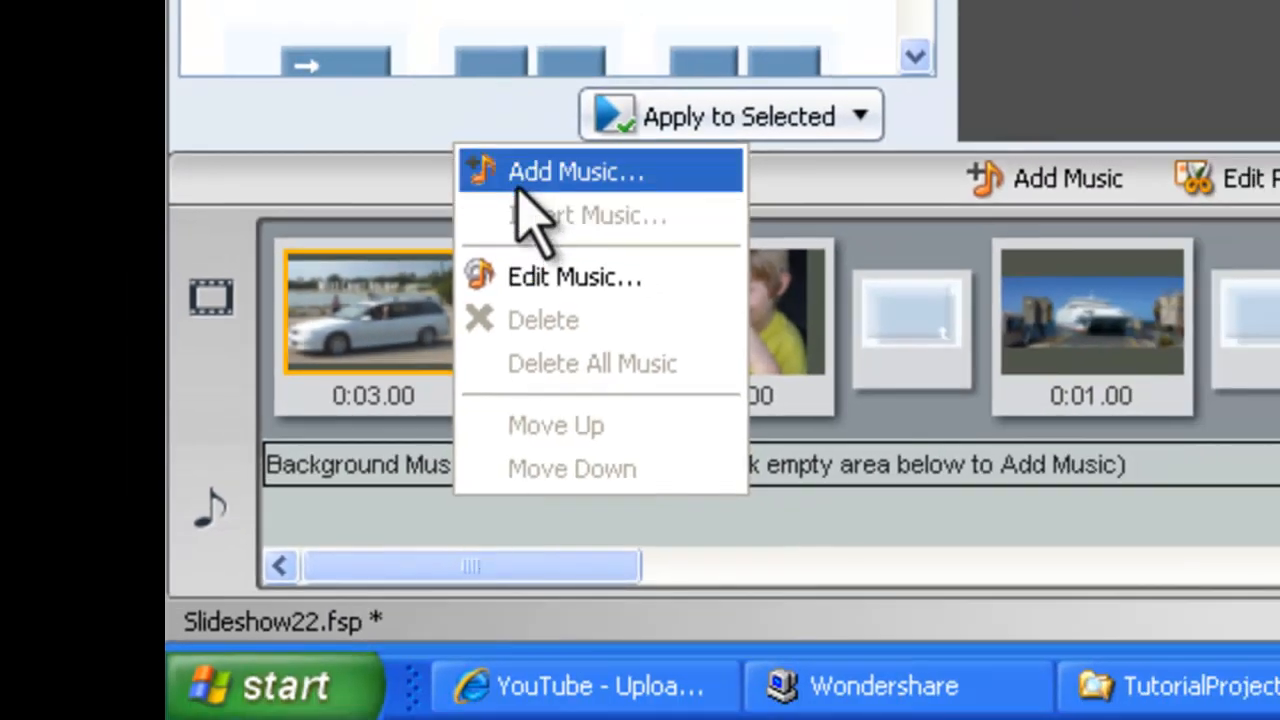
double_click(499, 506)
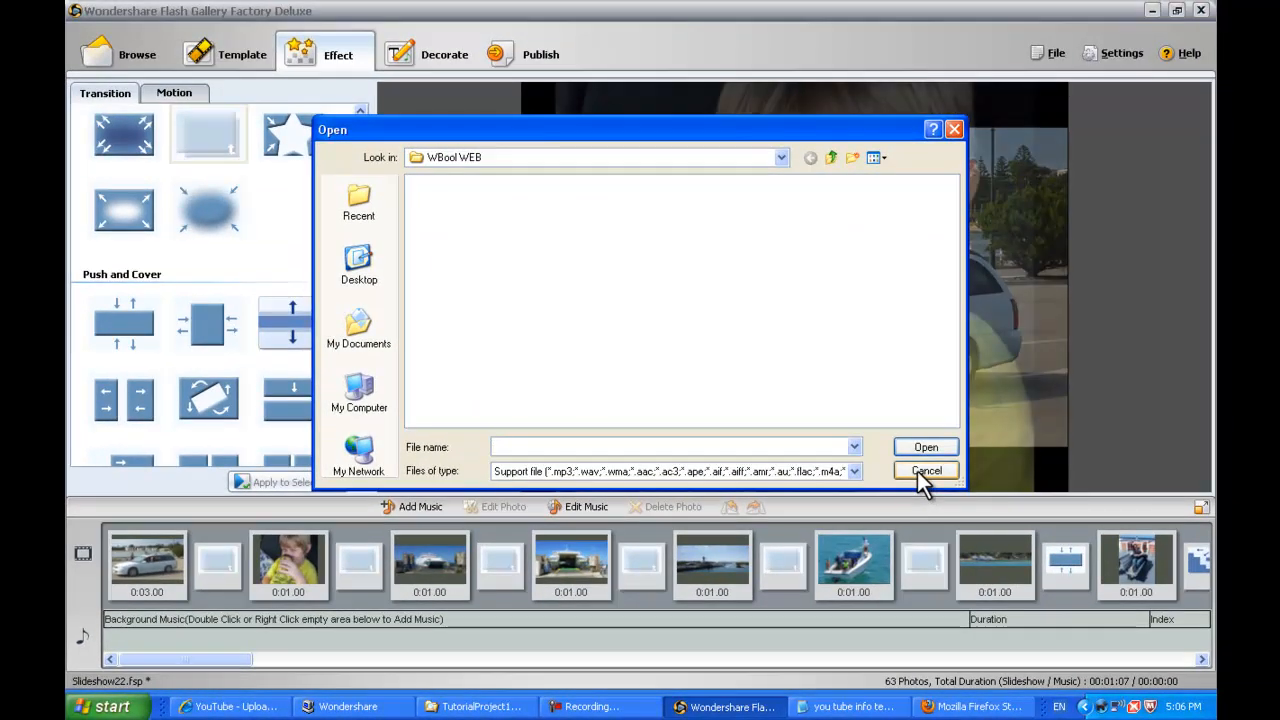
click(925, 471)
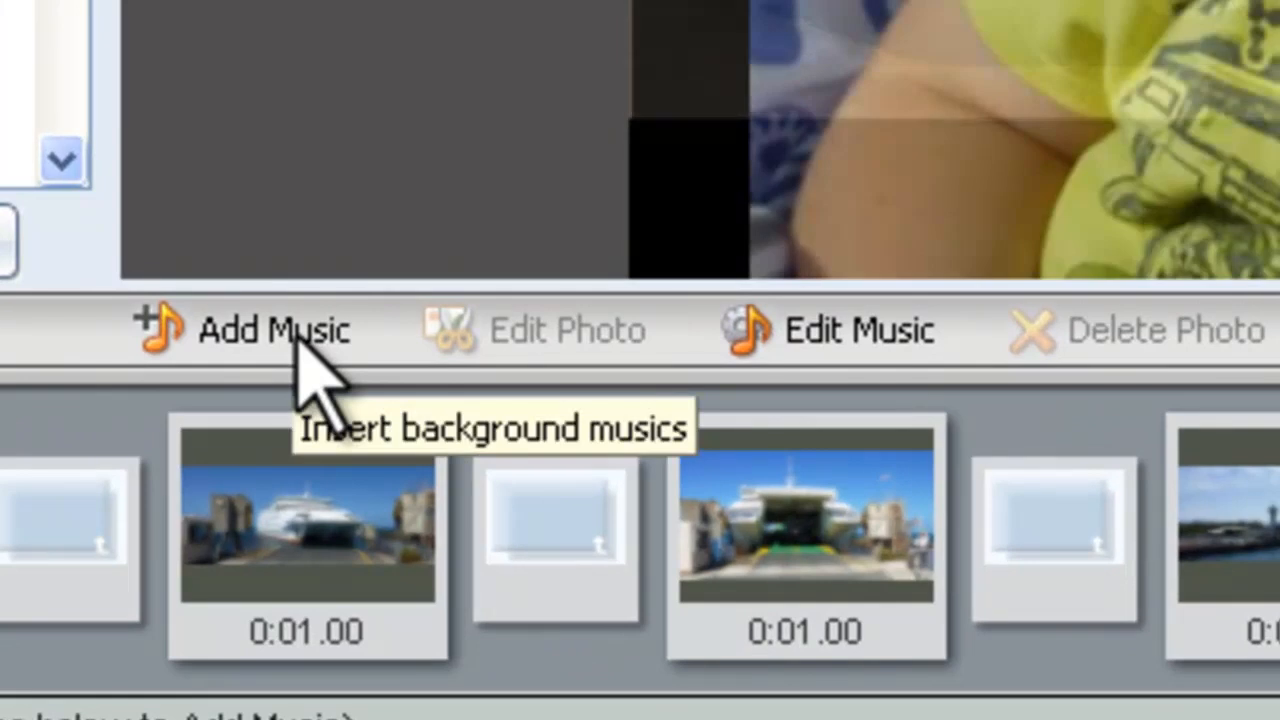
- Add CannedheatMP3 from the Warnambool 2011 folder on Local Disk (M:) as the slideshow's background music
click(298, 345)
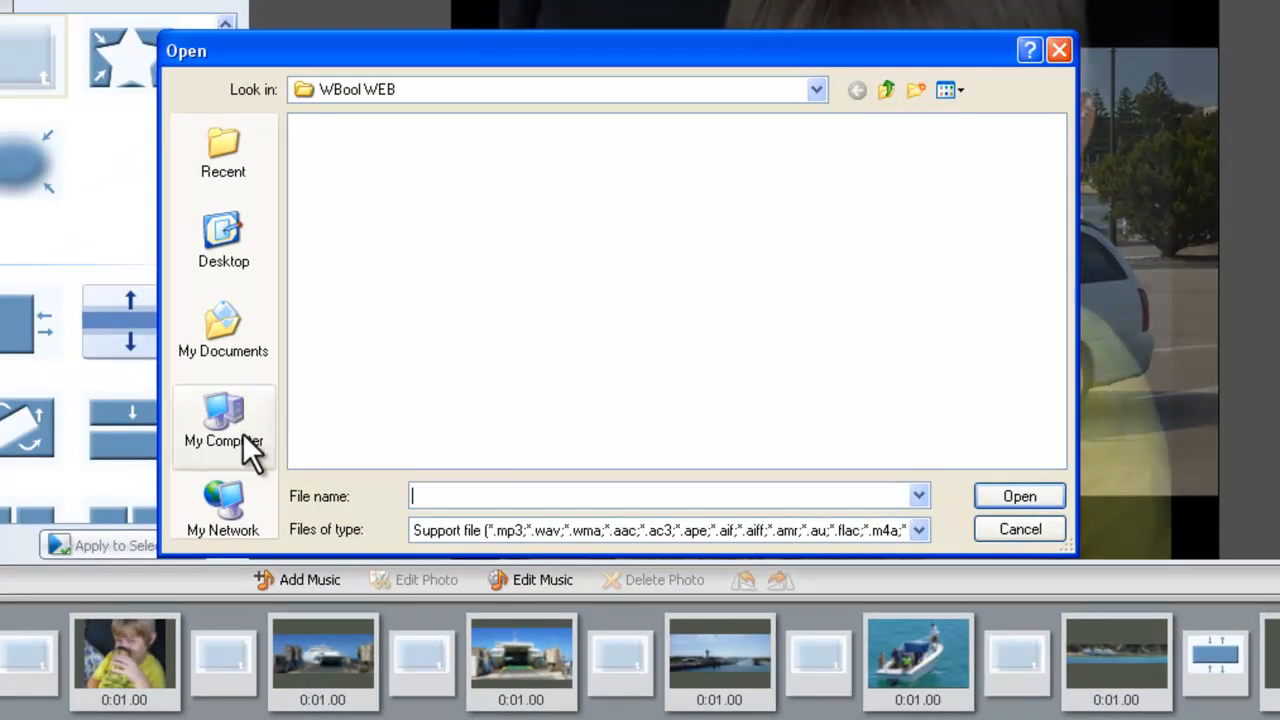
click(236, 430)
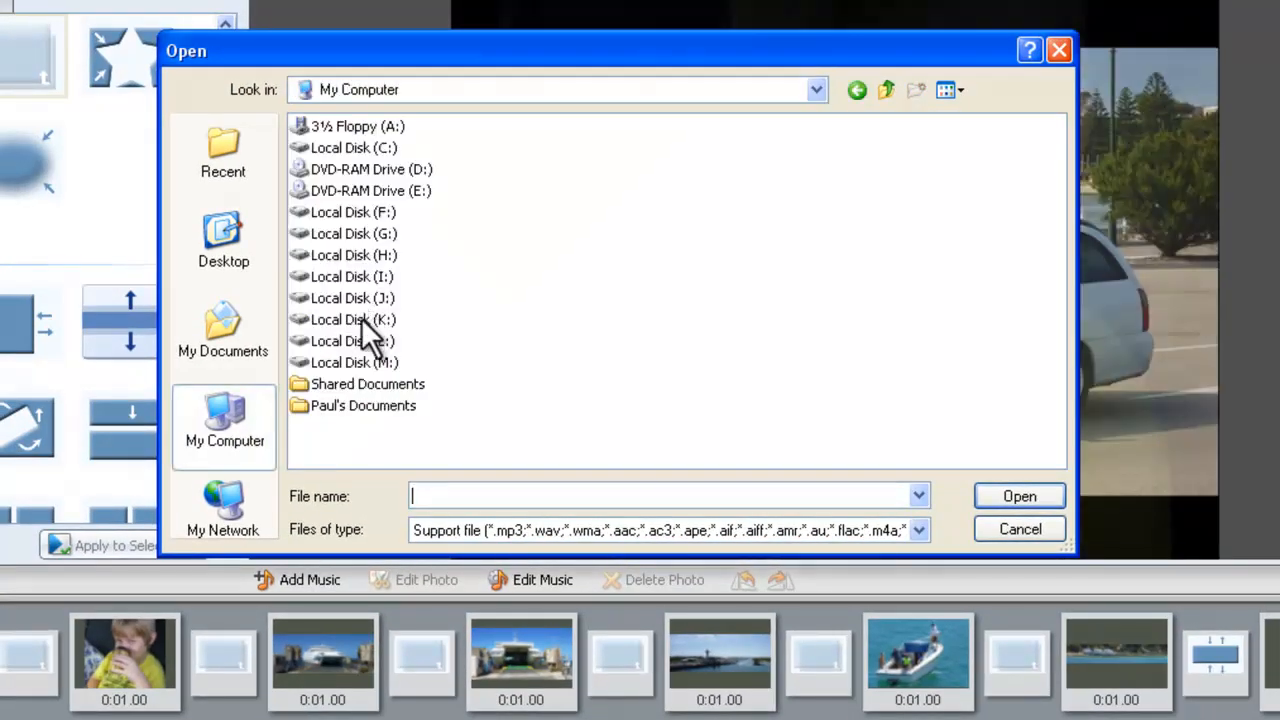
double_click(367, 364)
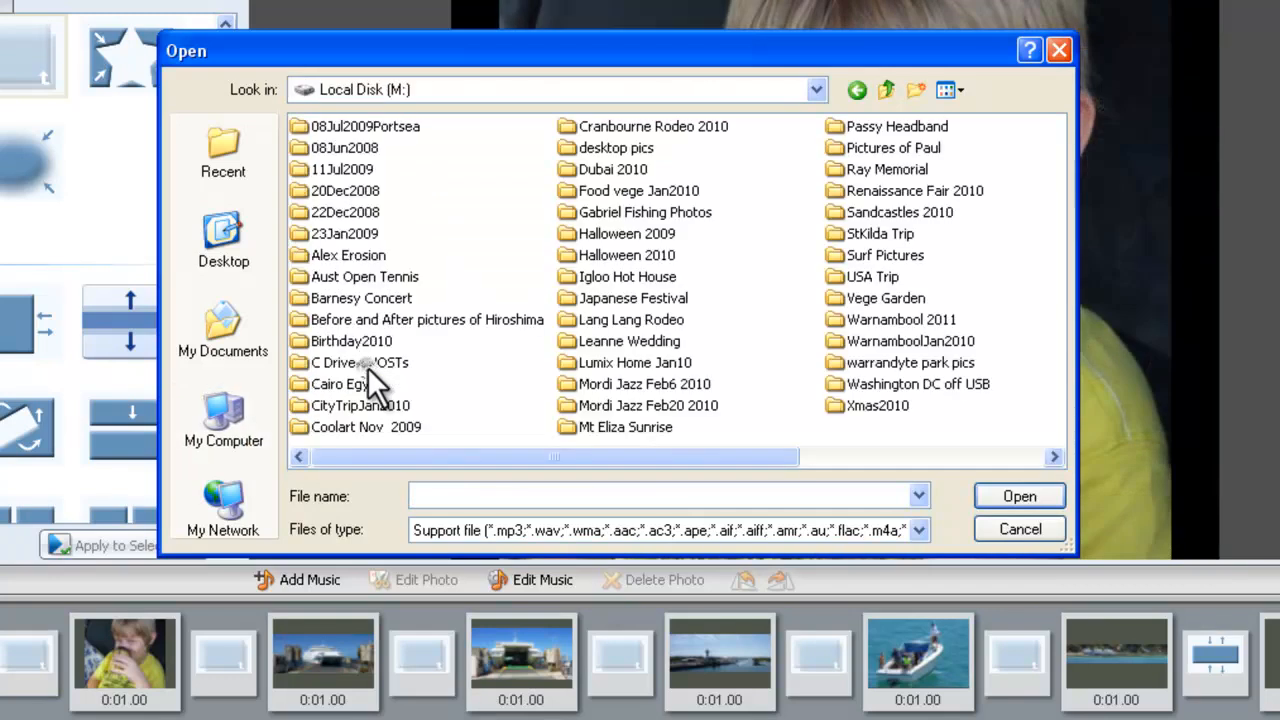
drag(786, 458, 1043, 458)
double_click(626, 318)
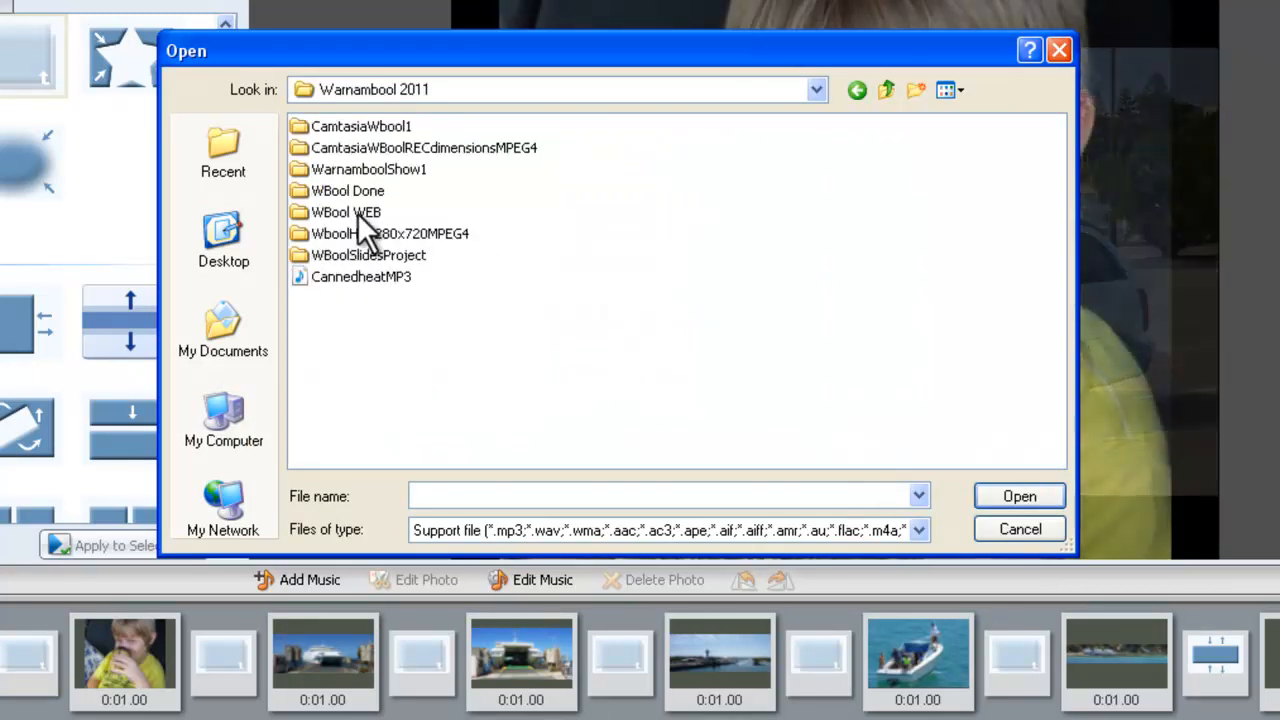
click(360, 277)
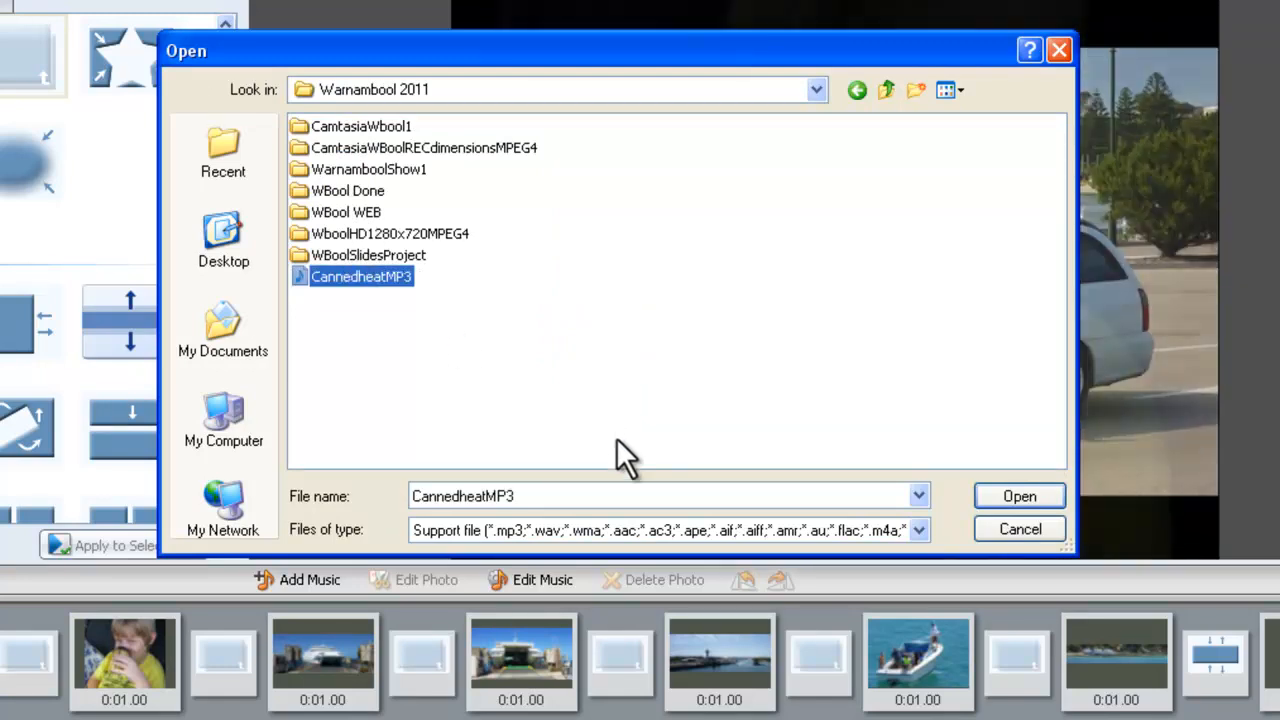
click(1019, 497)
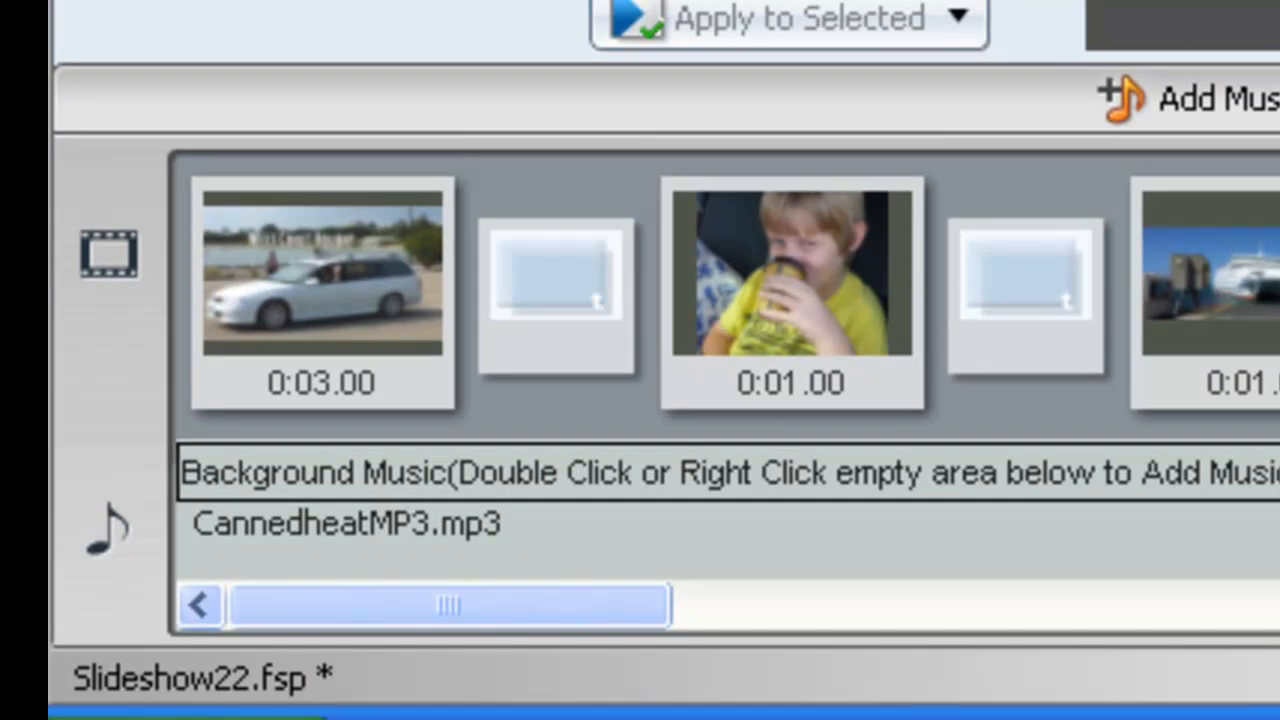
drag(629, 609, 222, 660)
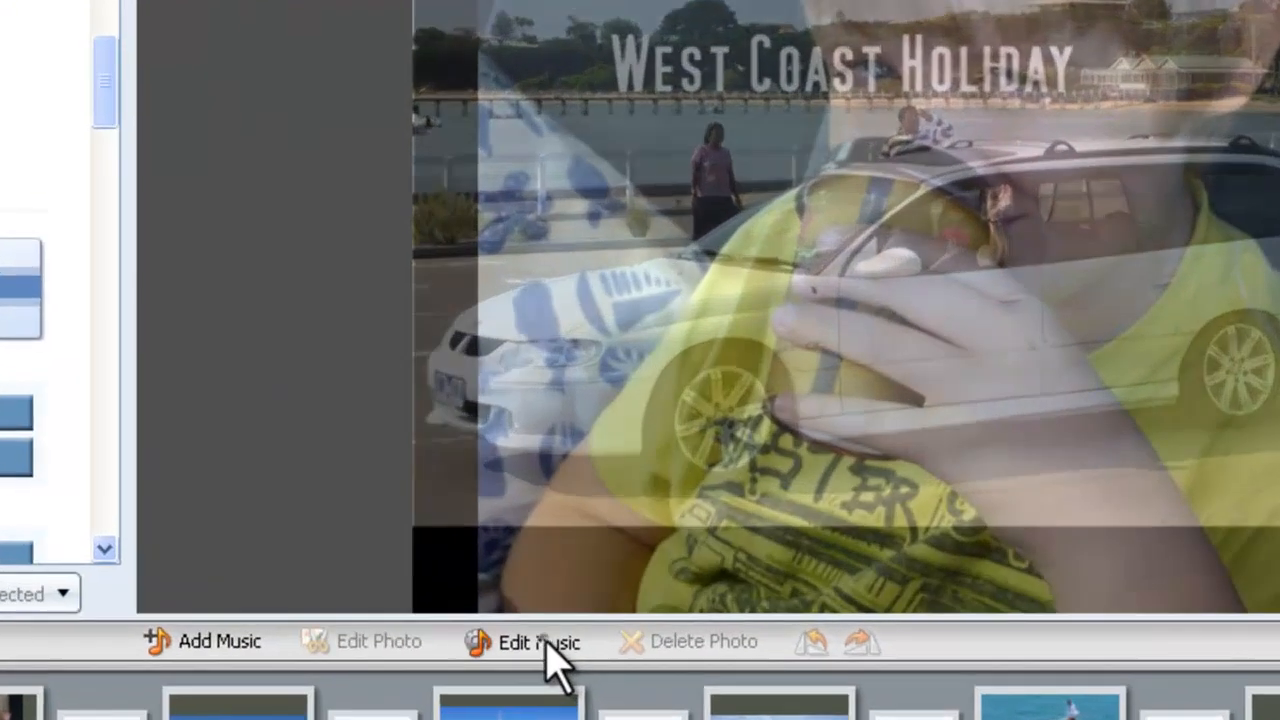
- Review the background music's fade and loop settings, toggle Fade Out off and back on, and discard the edits
click(584, 507)
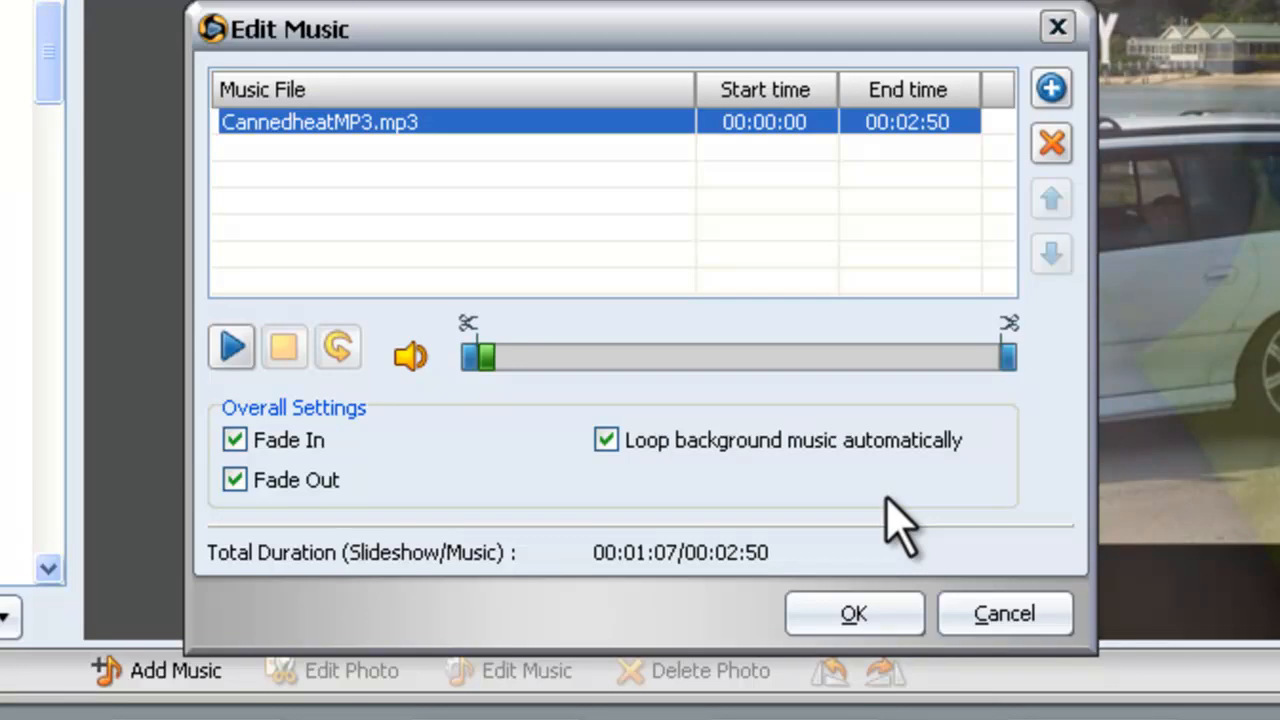
click(236, 482)
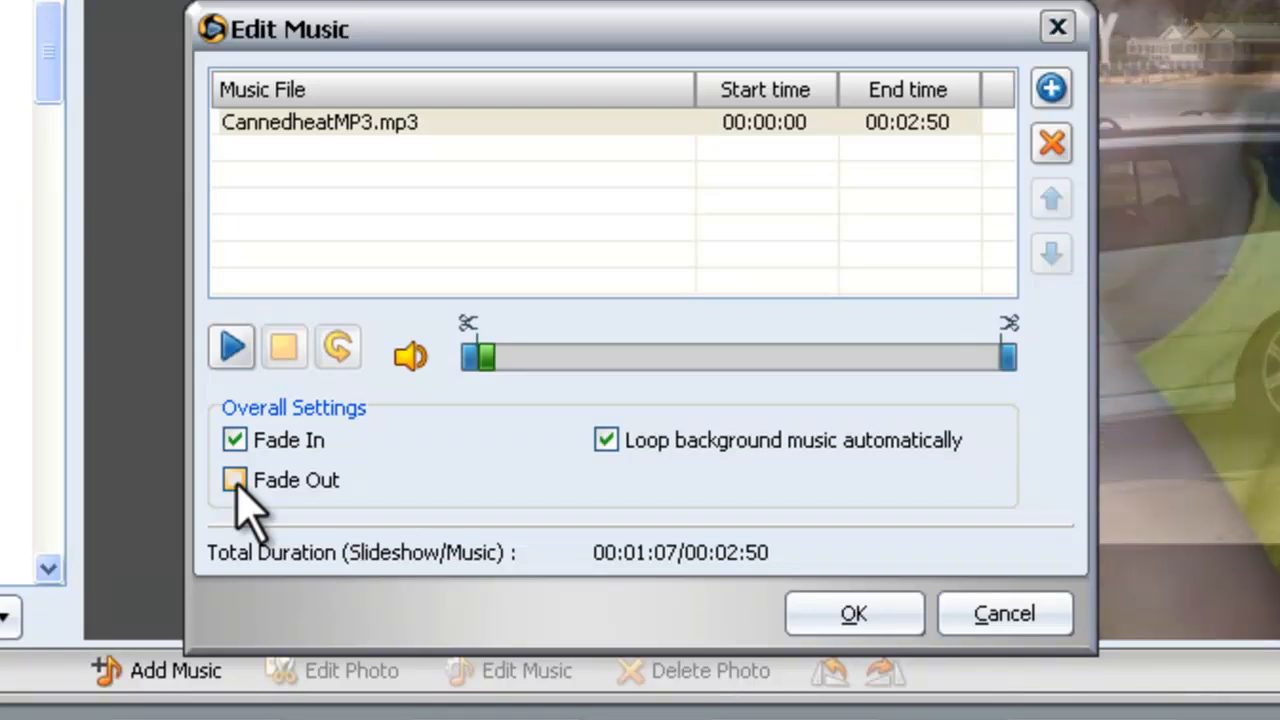
click(236, 481)
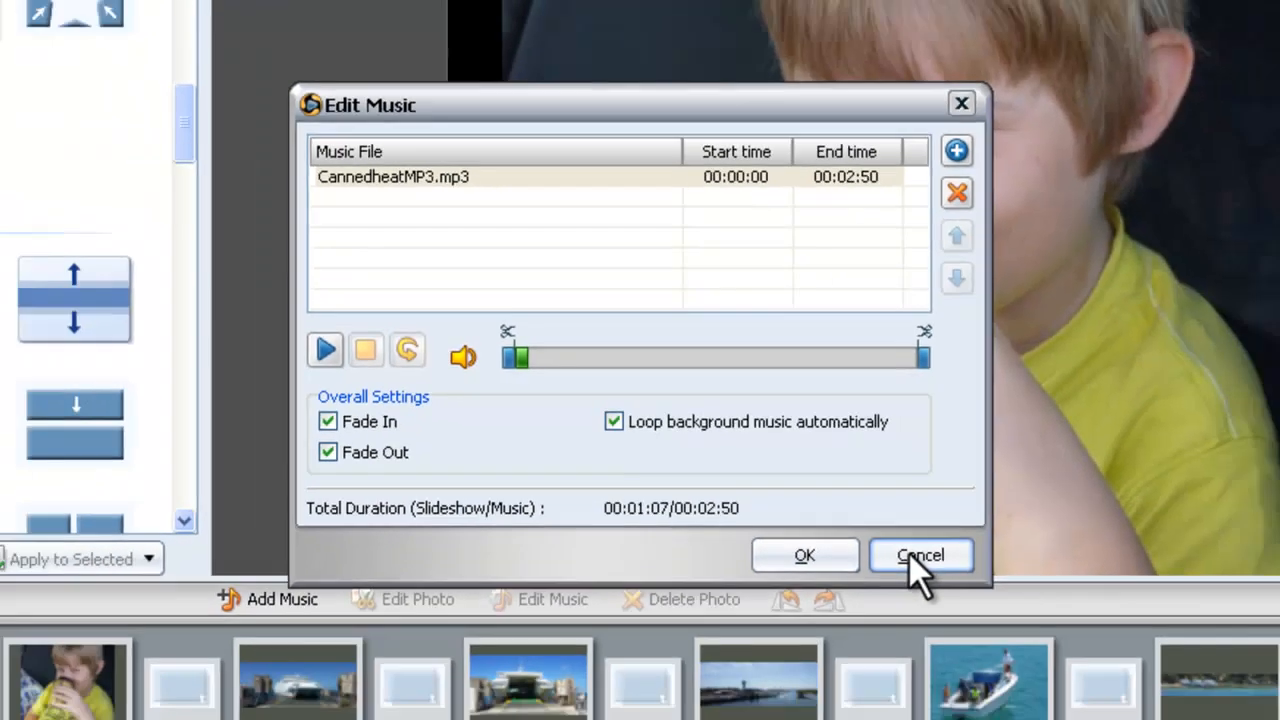
click(909, 553)
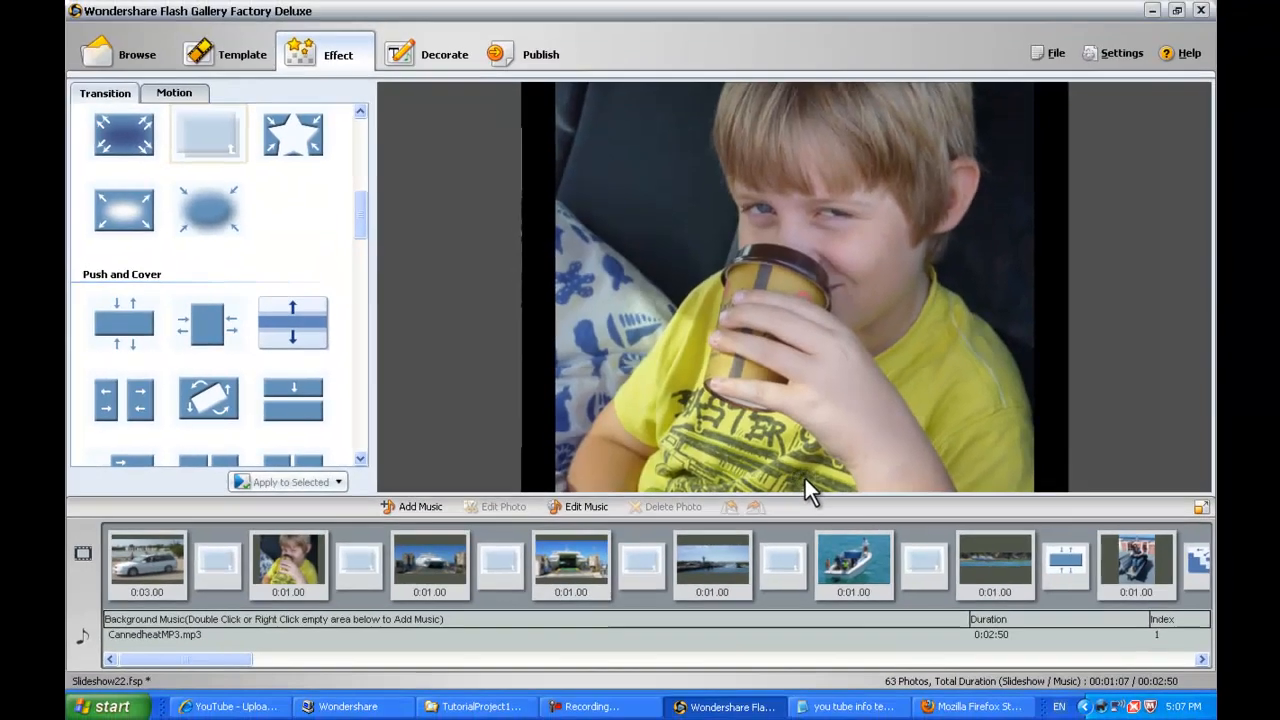